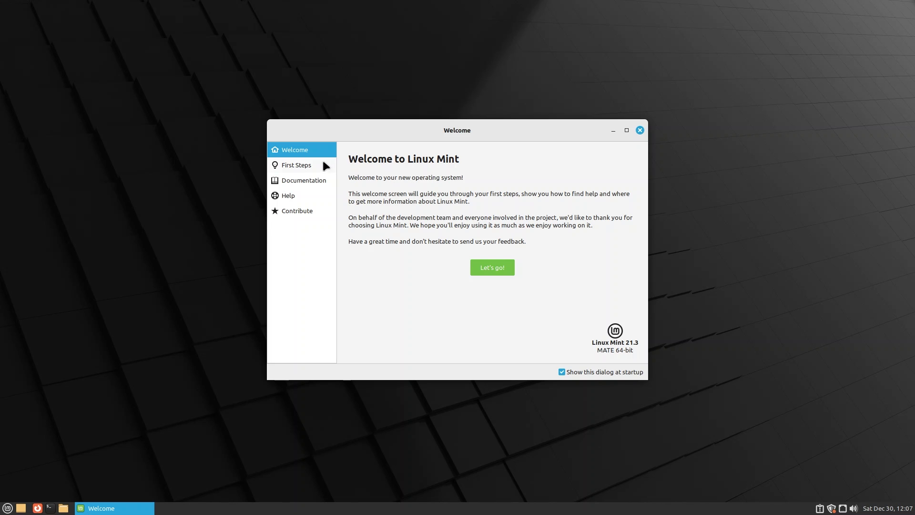
# Browse the Welcome sections First Steps, Documentation, Help and Contribute, ending back on First Steps.
pyautogui.click(298, 164)
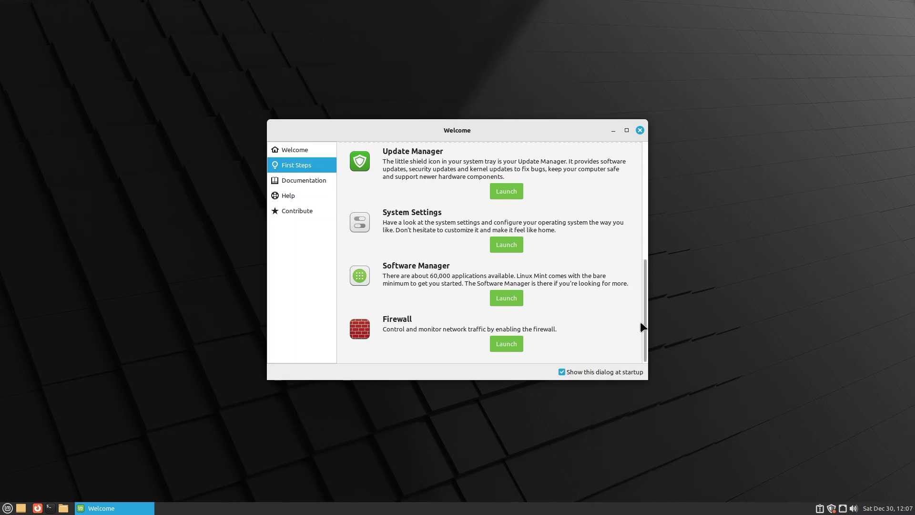
pyautogui.click(283, 176)
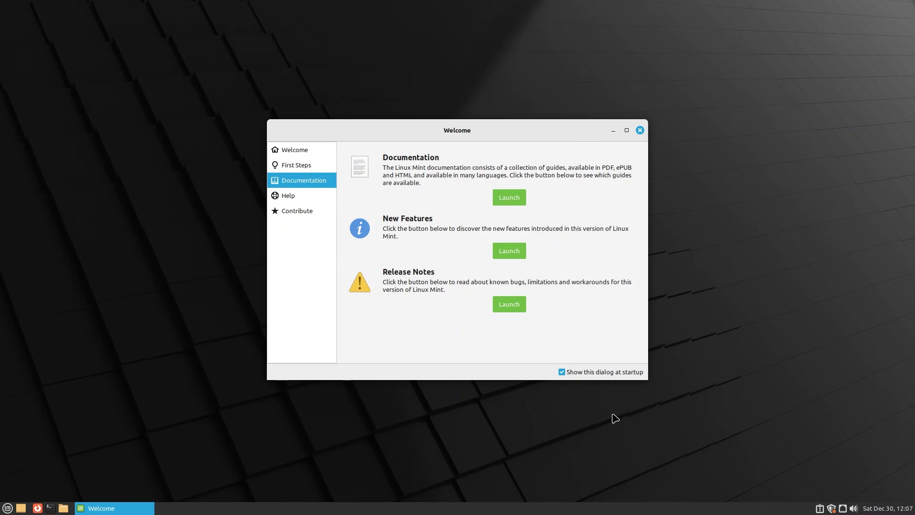
pyautogui.click(299, 197)
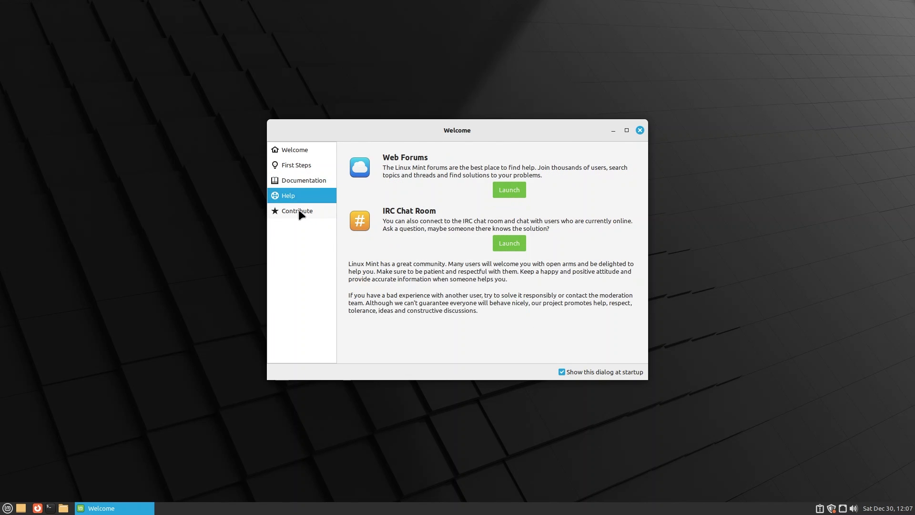
pyautogui.click(298, 210)
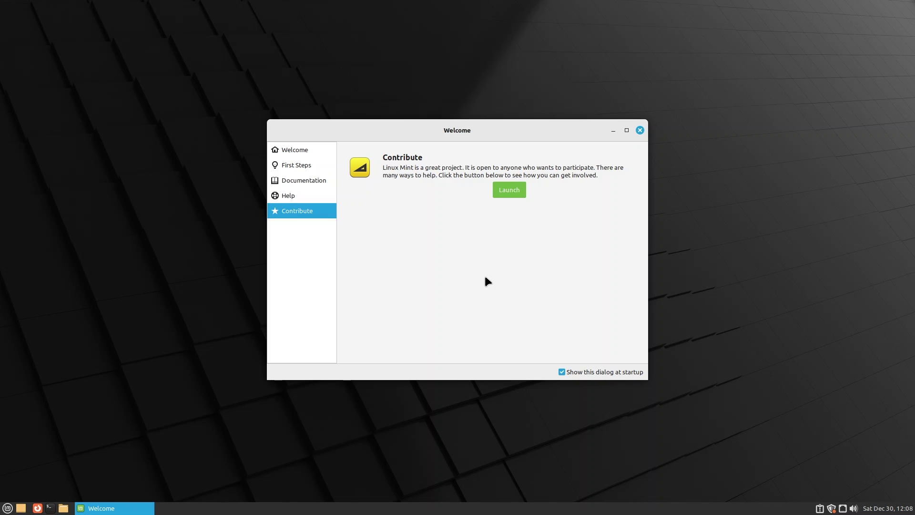
pyautogui.click(288, 165)
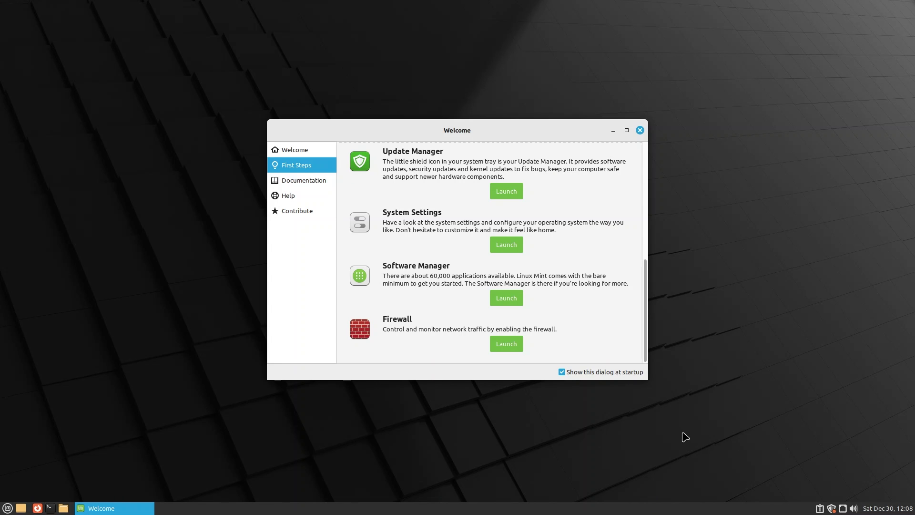
# Open the applications menu, browse its categories, then switch it to the Favorites view.
pyautogui.click(8, 508)
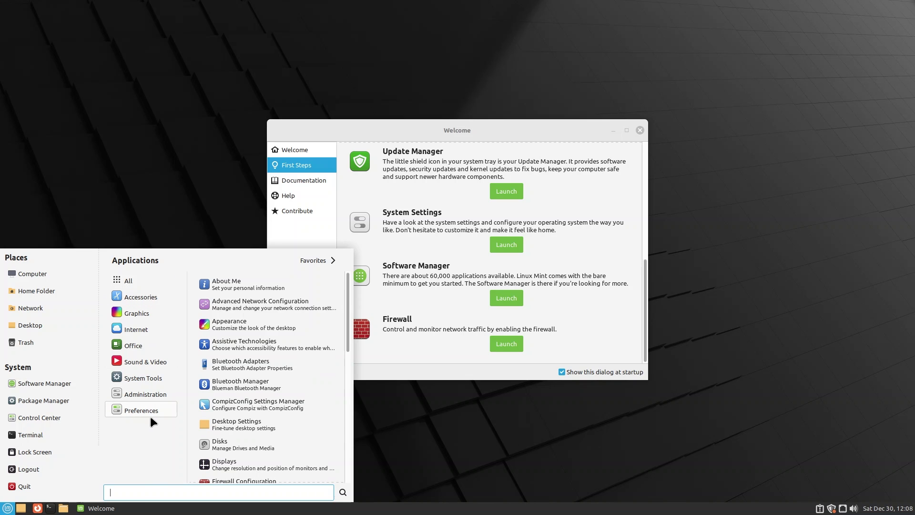
pyautogui.moveTo(136, 293)
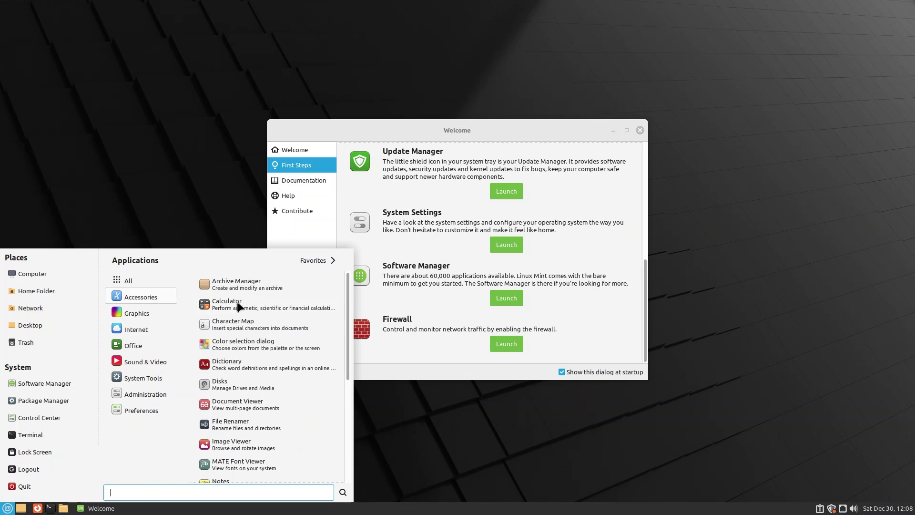
pyautogui.scroll(-2, 282, 373)
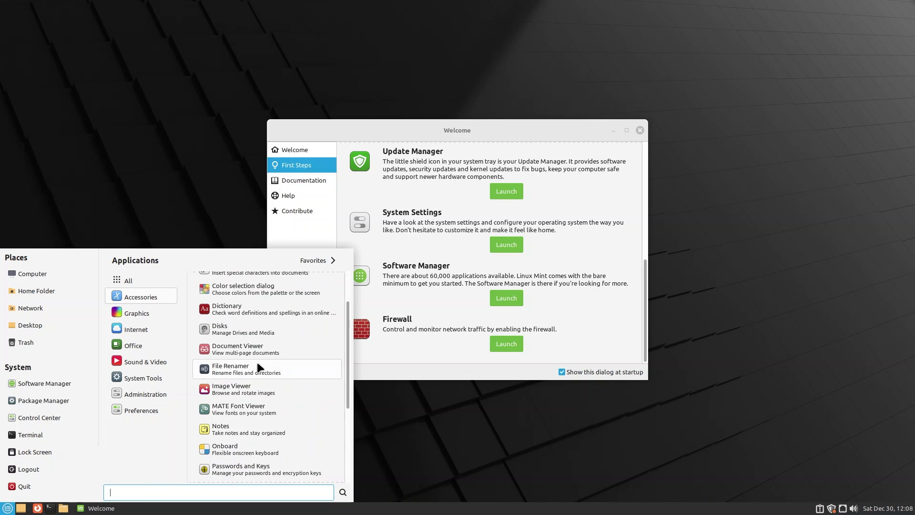
pyautogui.moveTo(147, 375)
pyautogui.moveTo(129, 345)
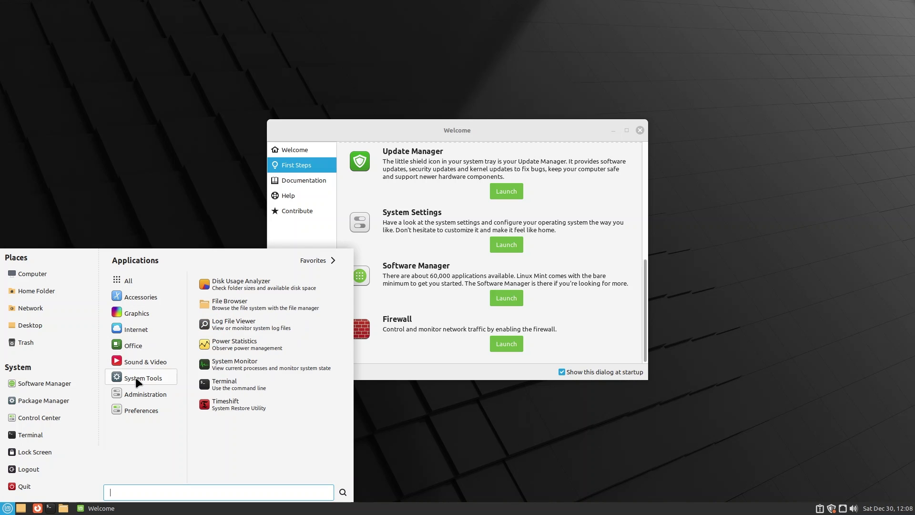
pyautogui.moveTo(120, 279)
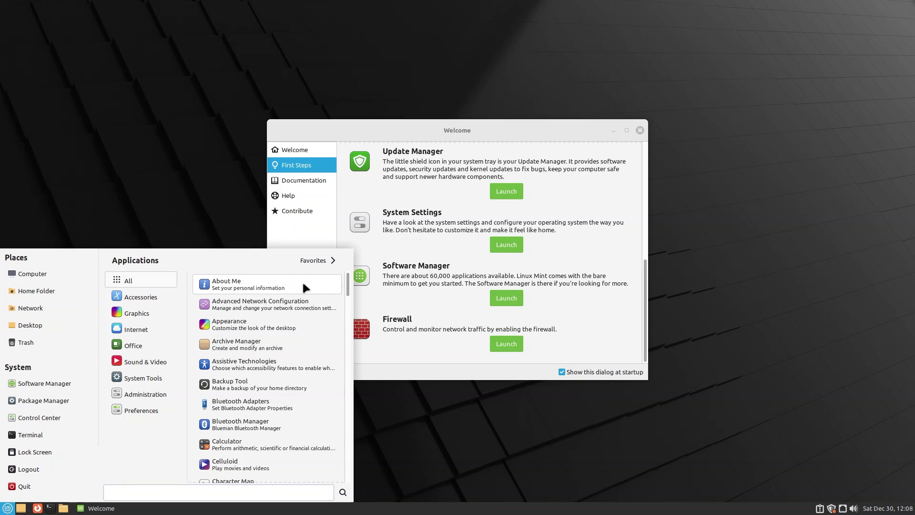
pyautogui.moveTo(347, 278); pyautogui.dragTo(349, 354)
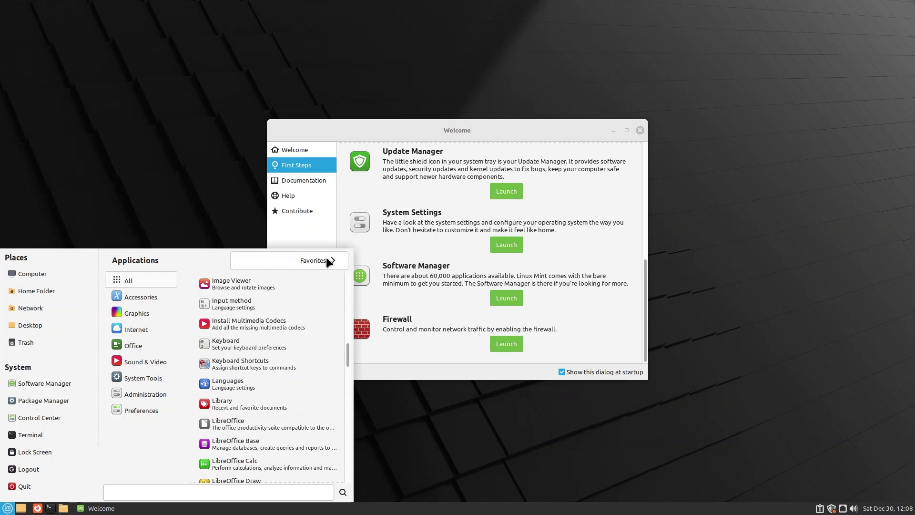
pyautogui.click(329, 261)
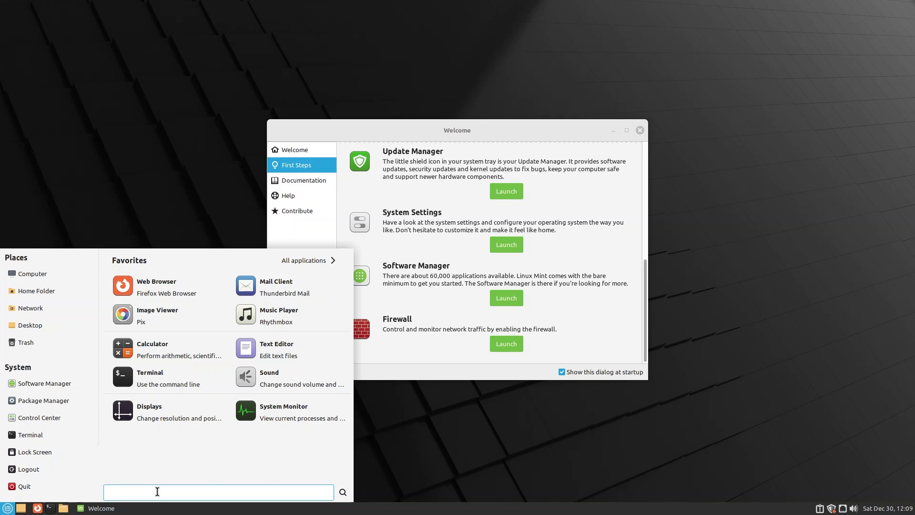
# Search the computer for files named 'dog' from the menu, then close the empty results.
pyautogui.write('dog')
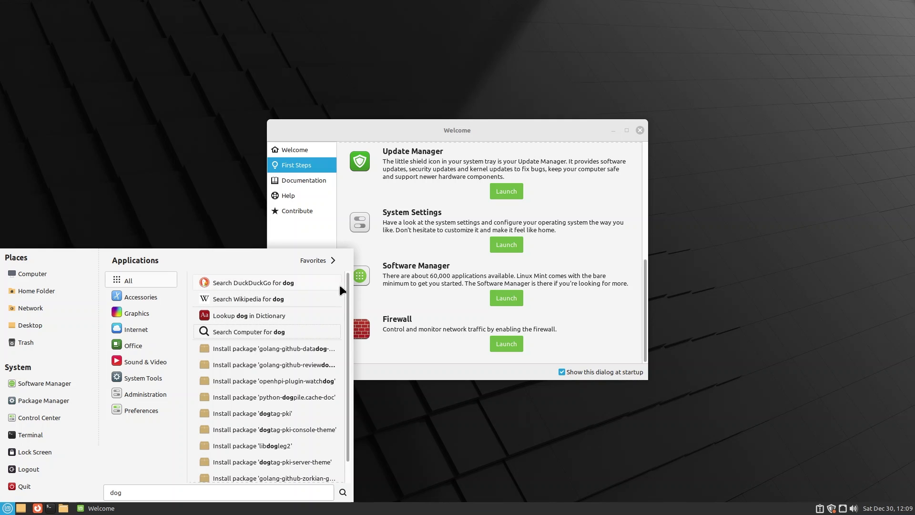
pyautogui.scroll(-1, 348, 286)
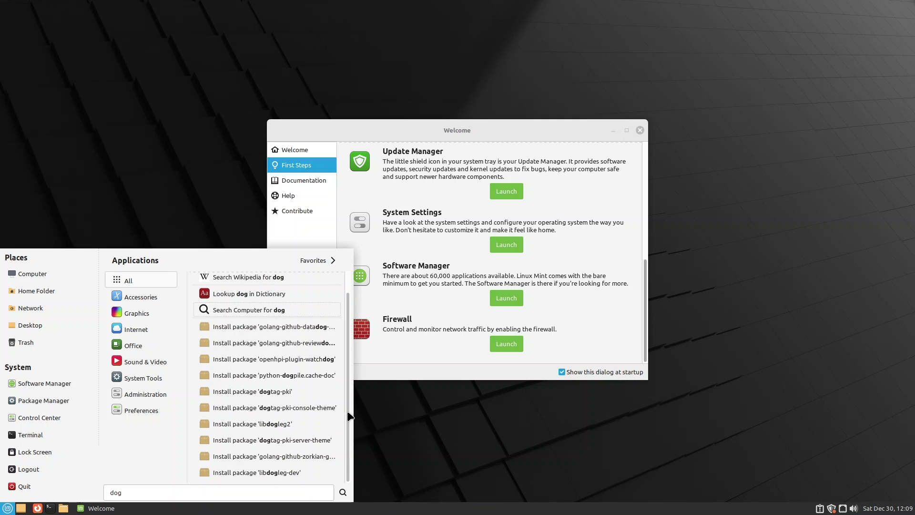
pyautogui.scroll(1, 349, 385)
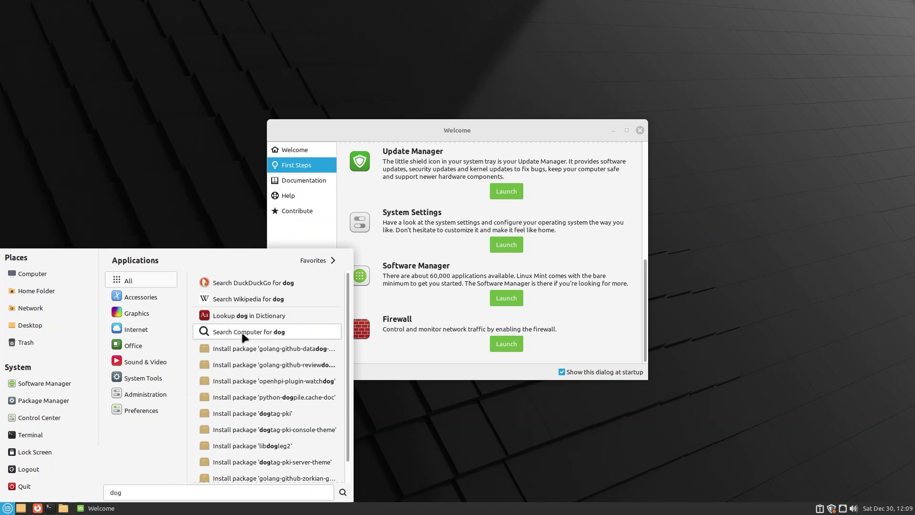
pyautogui.click(269, 330)
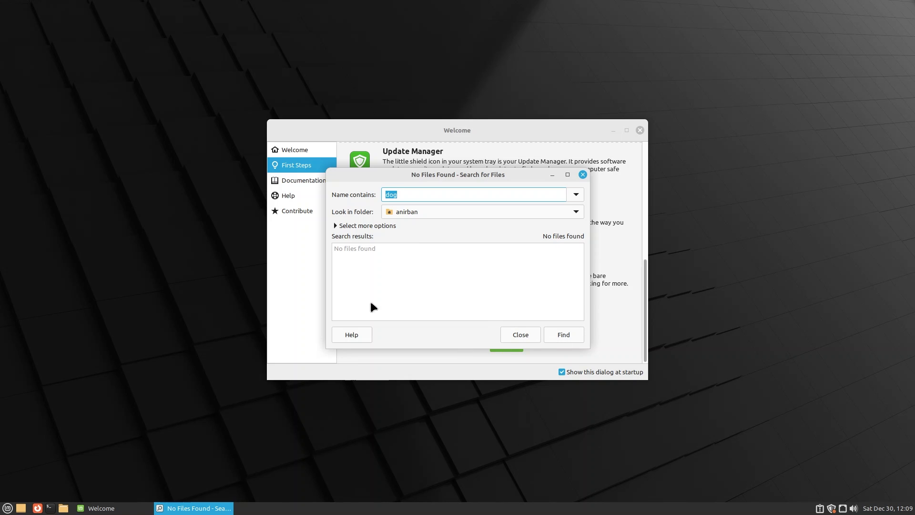
pyautogui.click(582, 174)
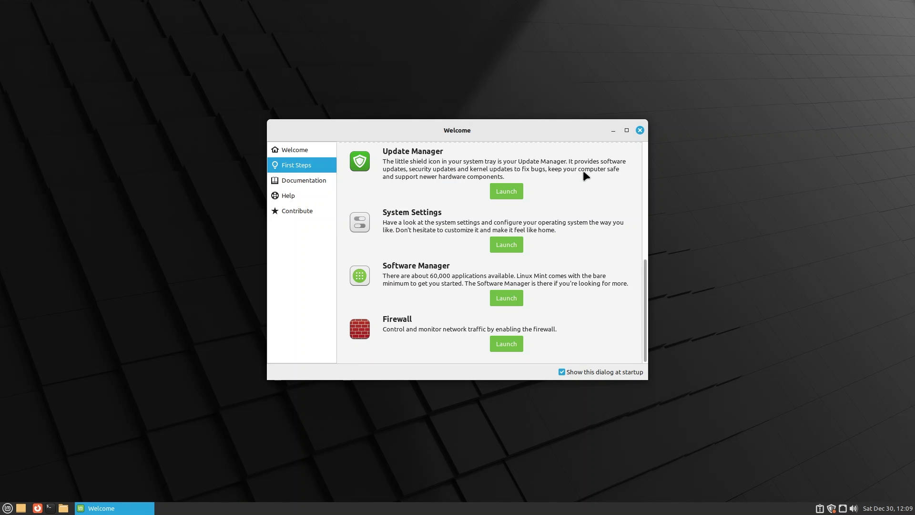
# Open and close the pending System Reports, then open Update Manager with its 33 updates.
pyautogui.click(820, 509)
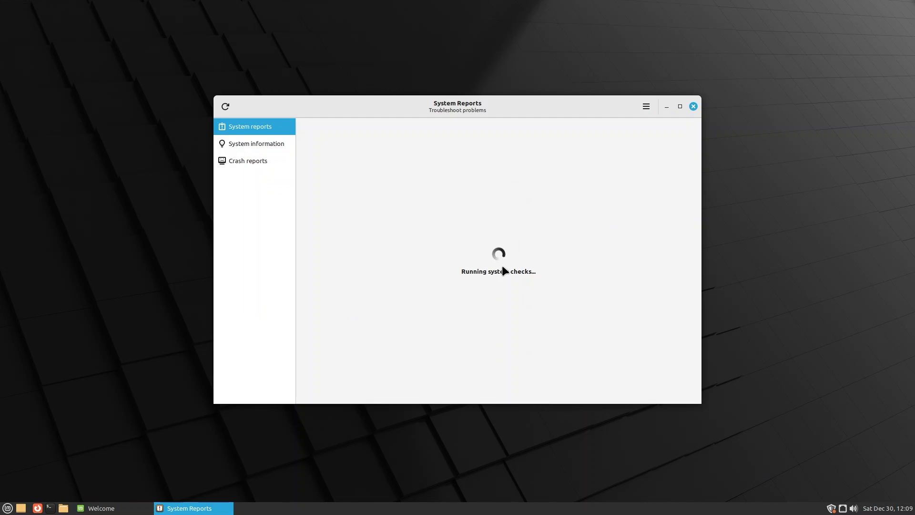
pyautogui.click(693, 106)
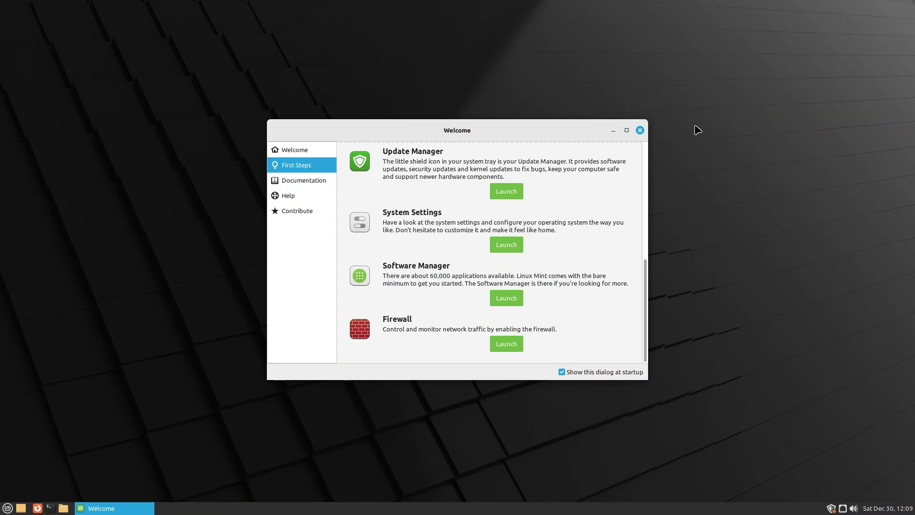
pyautogui.click(832, 509)
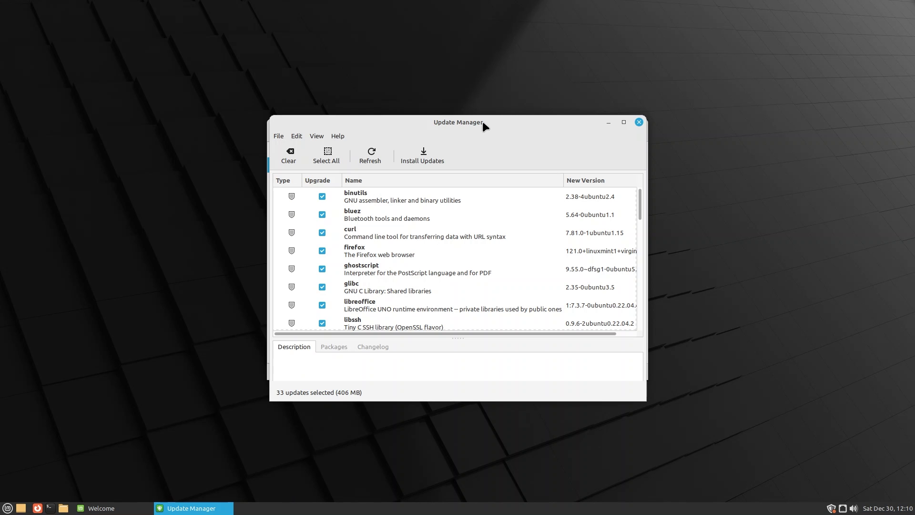
# Review the Options, Packages and Automation preferences, then scroll through the 33-update list.
pyautogui.click(279, 137)
pyautogui.moveTo(296, 136)
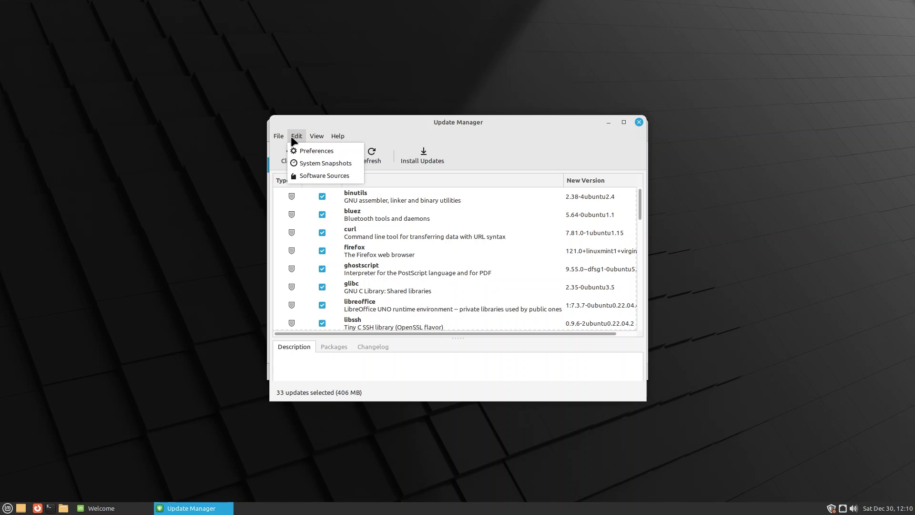
pyautogui.click(316, 152)
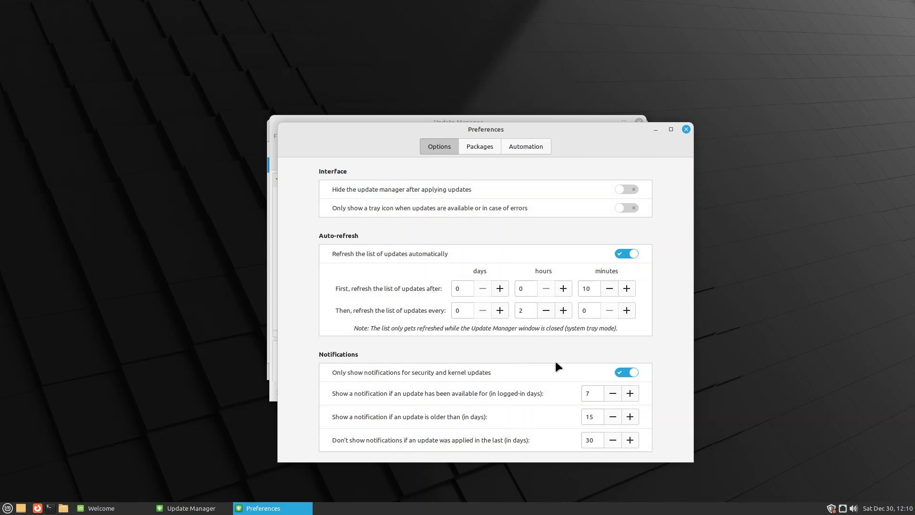
pyautogui.click(481, 146)
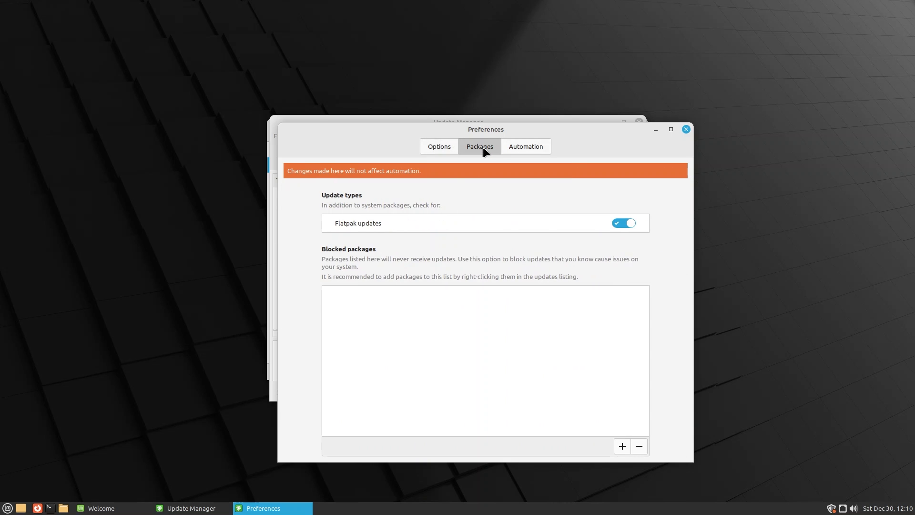
pyautogui.click(521, 147)
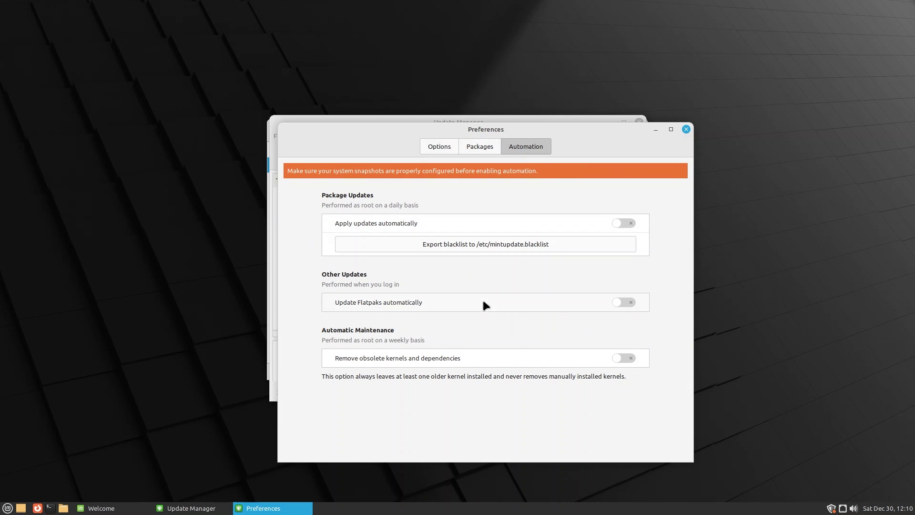
pyautogui.click(480, 143)
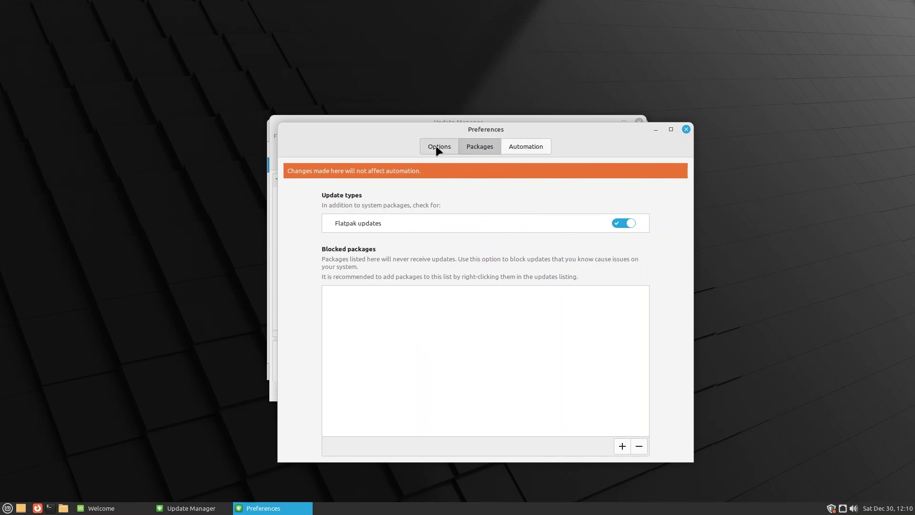
pyautogui.click(436, 146)
pyautogui.click(686, 130)
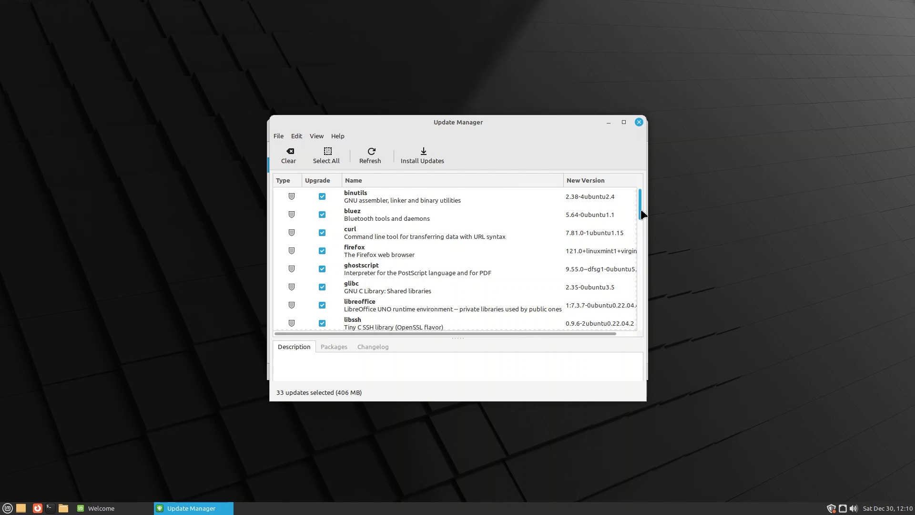
pyautogui.moveTo(640, 195); pyautogui.dragTo(643, 270)
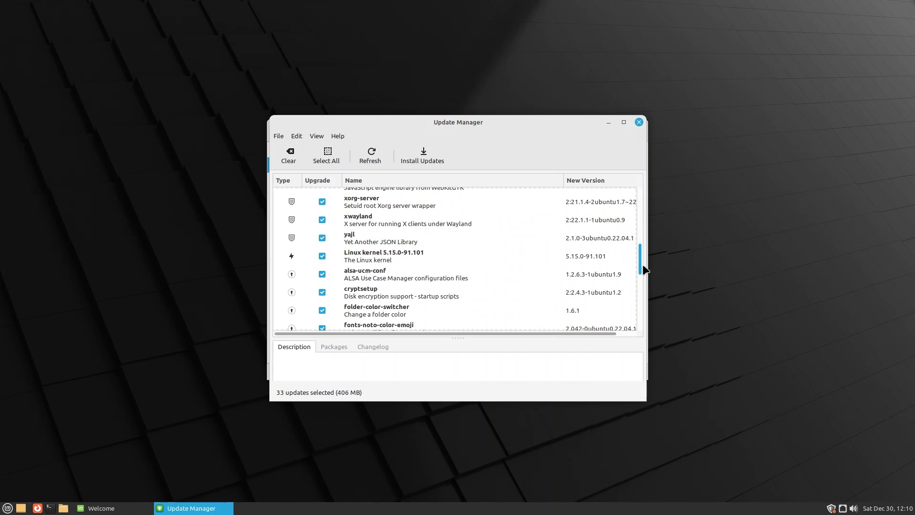
# Close Update Manager, check the volume slider and December 2023 calendar, and scroll First Steps.
pyautogui.click(639, 123)
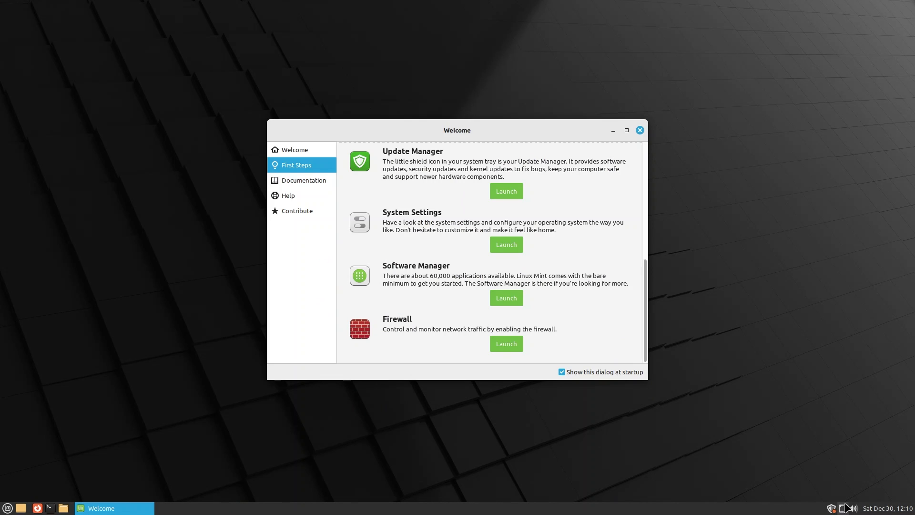
pyautogui.click(854, 508)
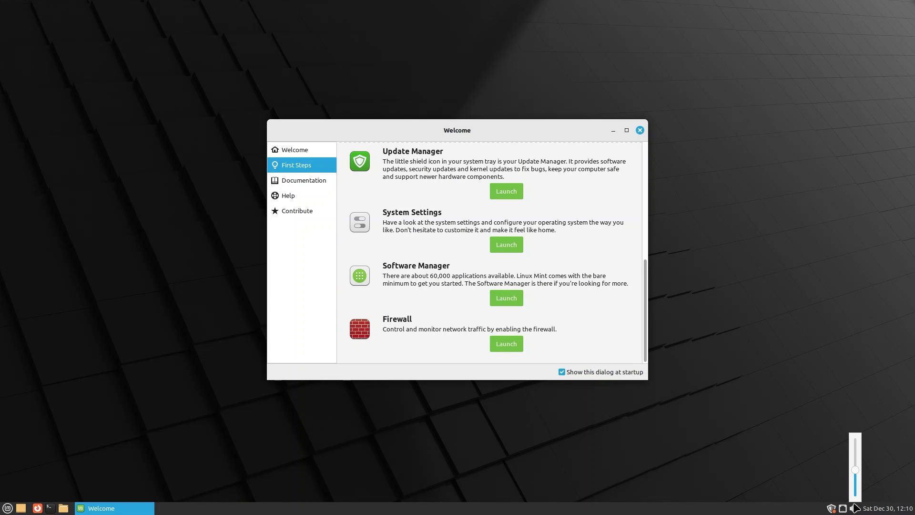
pyautogui.click(887, 509)
pyautogui.click(887, 509)
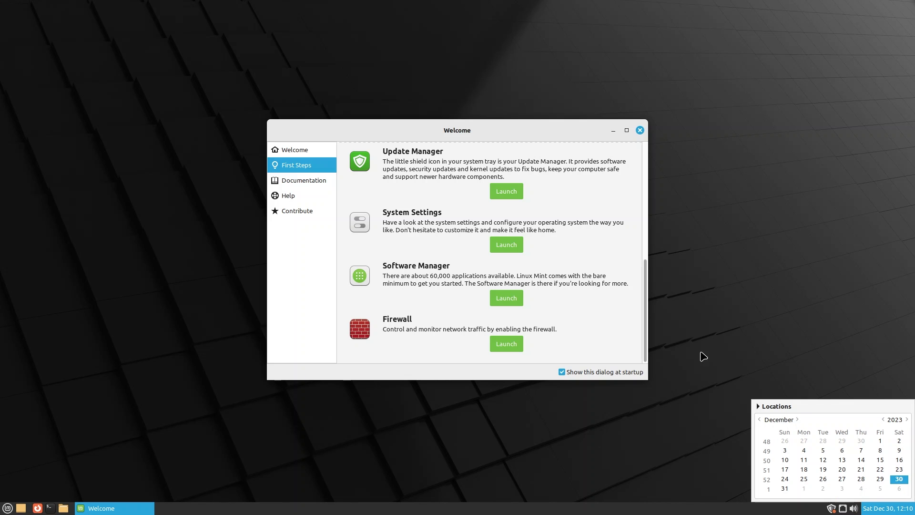
pyautogui.moveTo(646, 331); pyautogui.dragTo(649, 197)
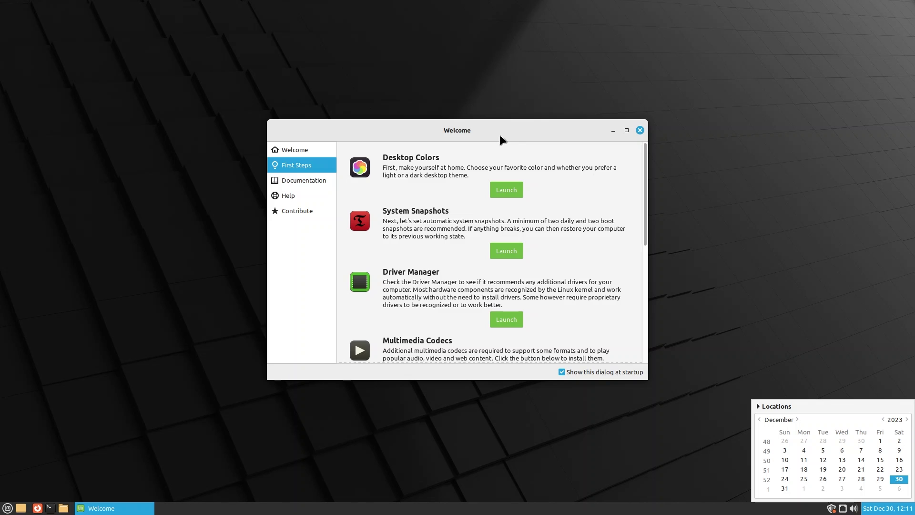
# Open the desktop colour settings and apply the Mint-L-Dark-Aqua theme, moving the window aside.
pyautogui.click(502, 192)
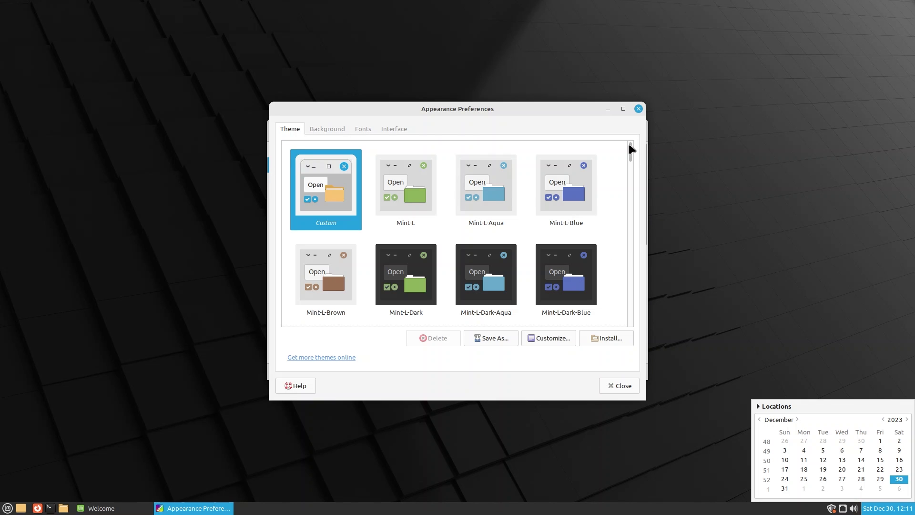
pyautogui.moveTo(631, 149)
pyautogui.mouseDown()
pyautogui.moveTo(638, 183)
pyautogui.moveTo(636, 149)
pyautogui.mouseUp()
pyautogui.moveTo(632, 159); pyautogui.dragTo(634, 167)
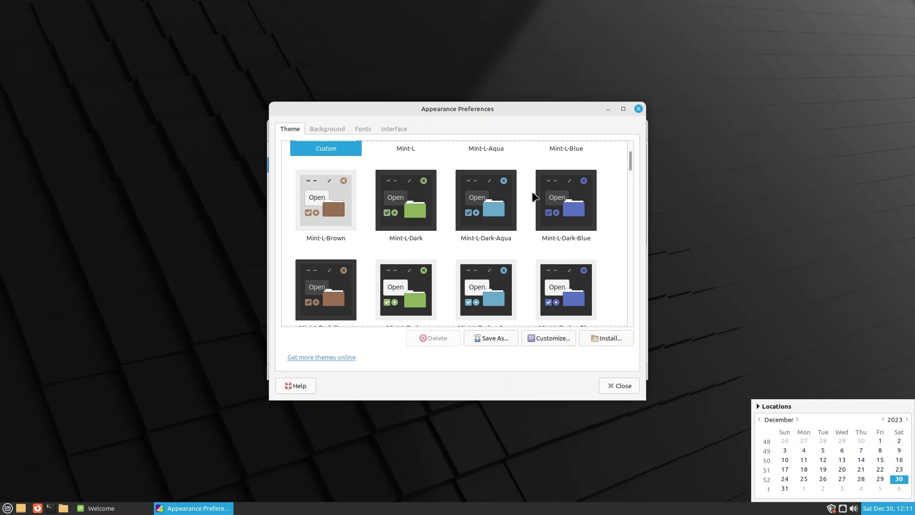
pyautogui.click(509, 195)
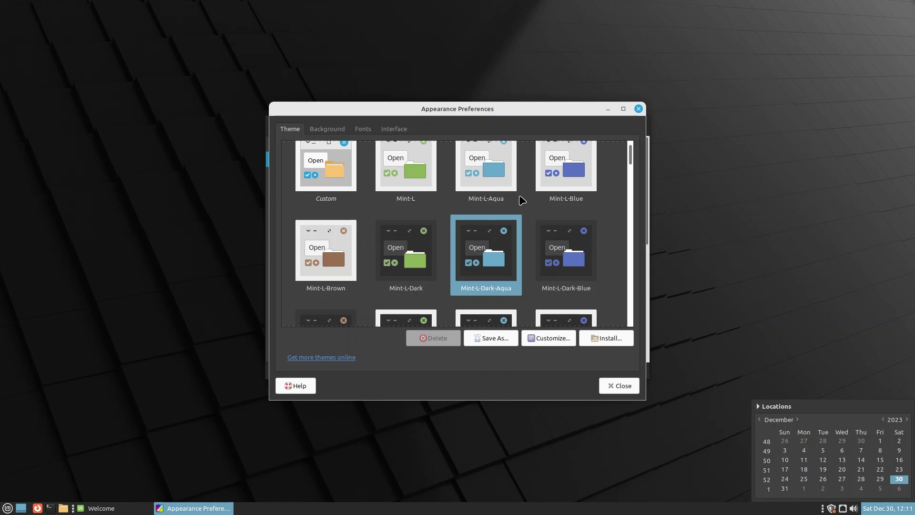
pyautogui.moveTo(433, 111); pyautogui.dragTo(578, 160)
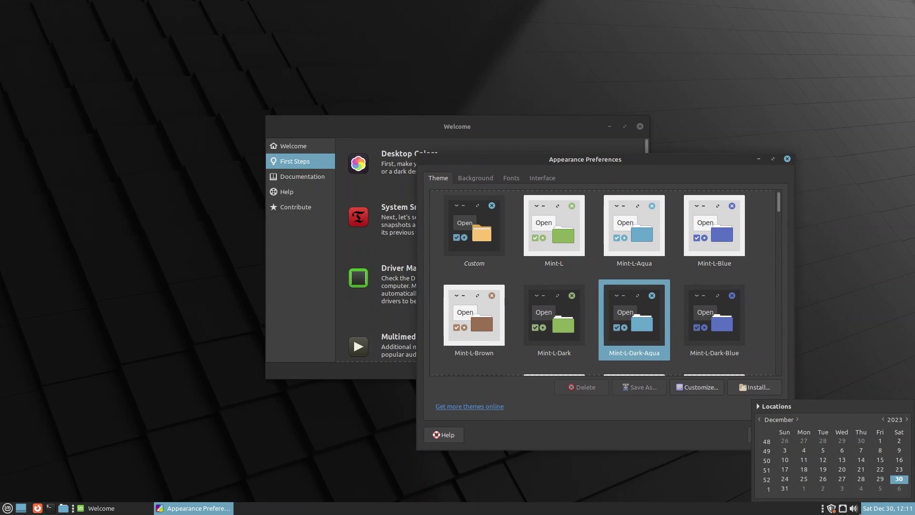
pyautogui.moveTo(698, 176); pyautogui.dragTo(697, 249)
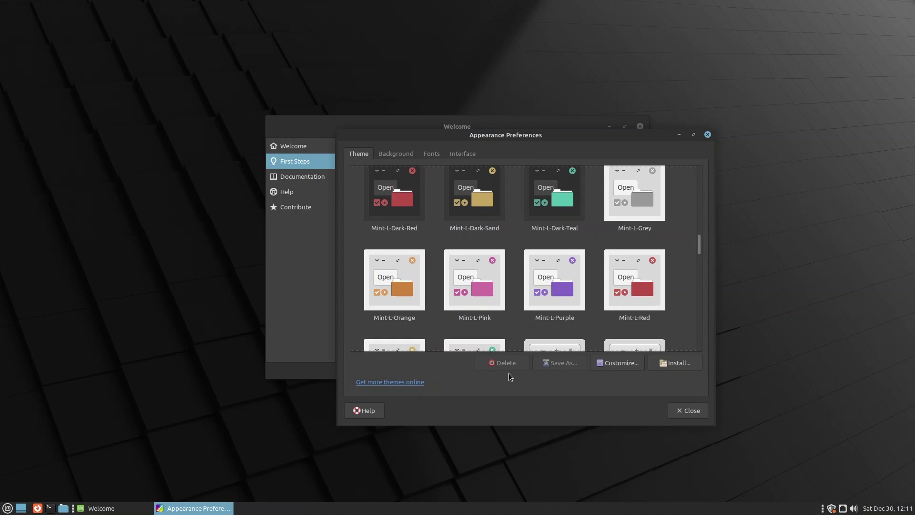
# Browse Window Border, Icons and Pointer themes, choose Bibata-Modern-Classic pointers, and close Customize Theme.
pyautogui.click(615, 363)
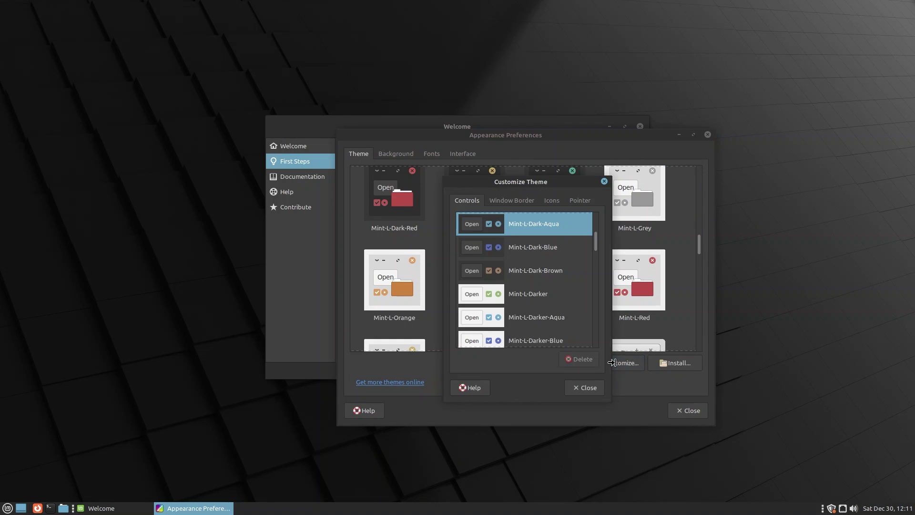
pyautogui.click(508, 202)
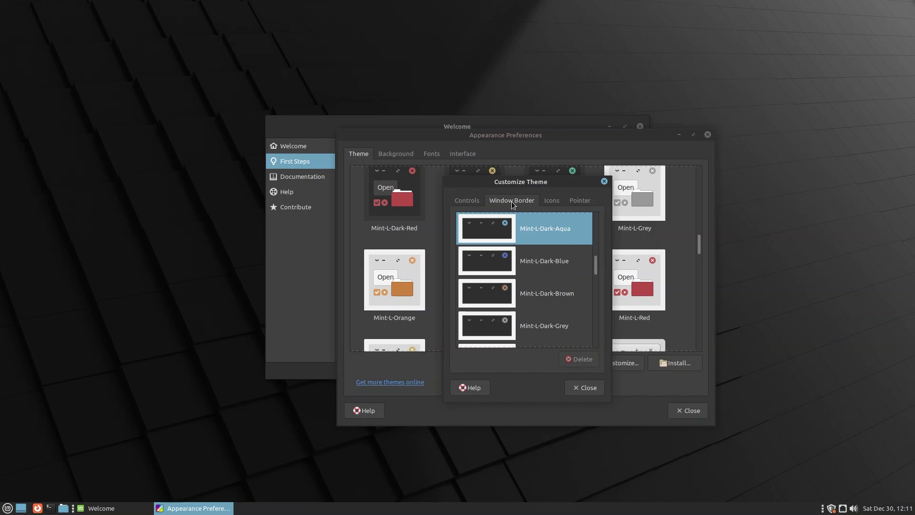
pyautogui.click(551, 201)
pyautogui.click(580, 201)
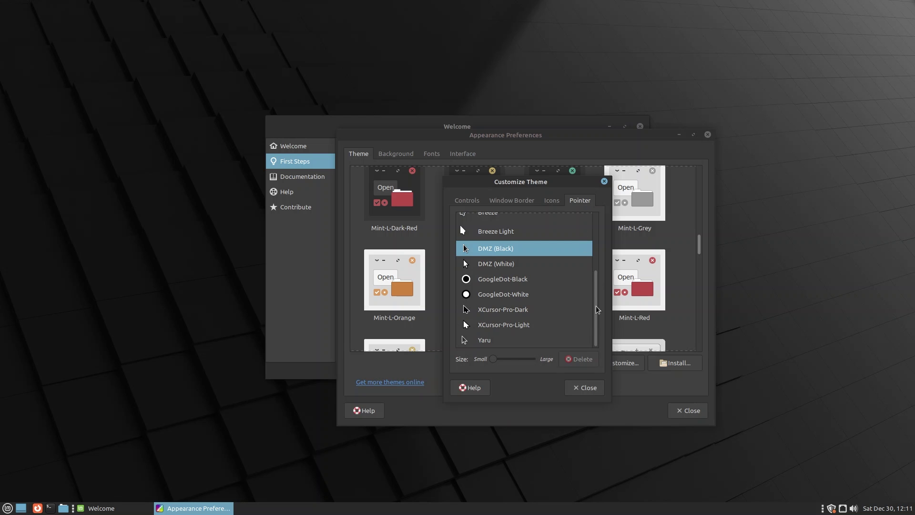
pyautogui.moveTo(597, 310); pyautogui.dragTo(597, 253)
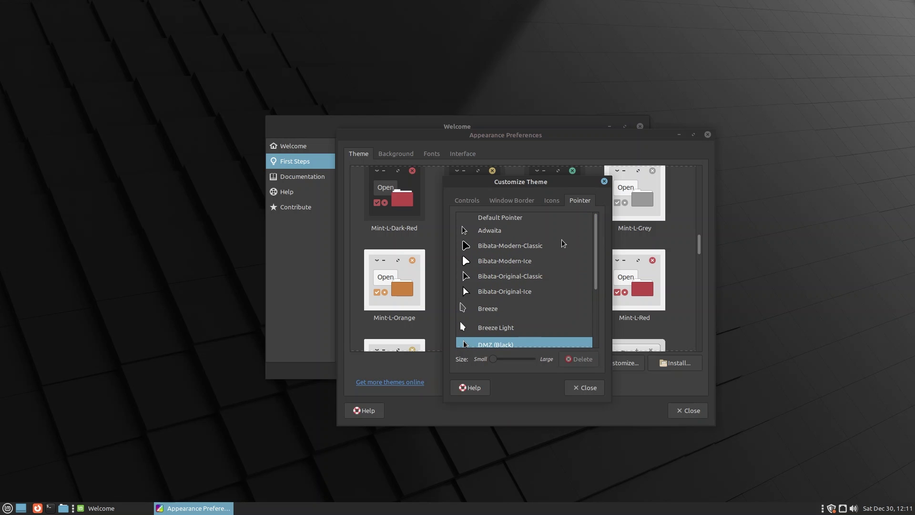
pyautogui.click(471, 247)
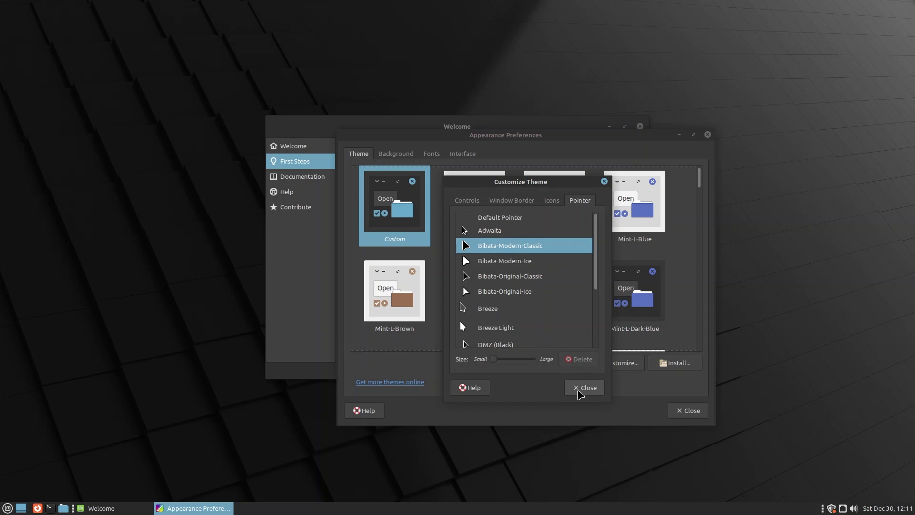
pyautogui.click(584, 388)
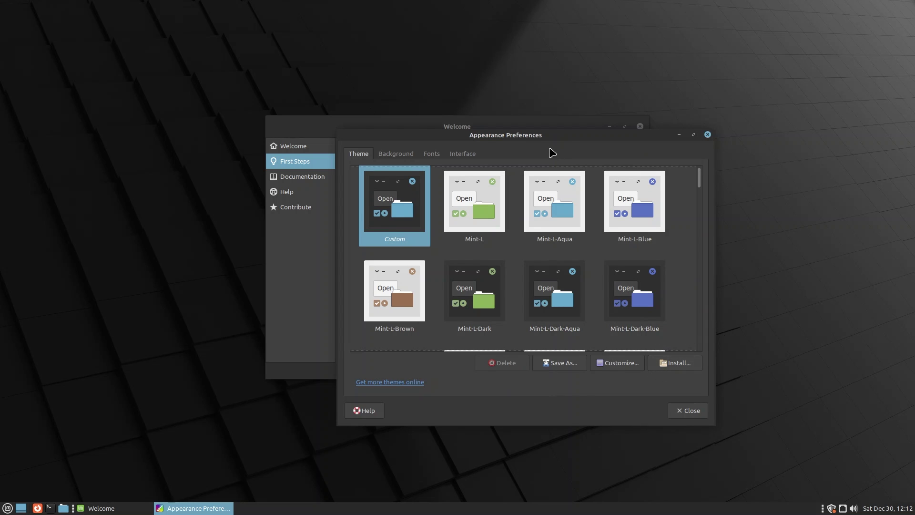
# Try the forest road and mountain lake wallpapers, settle on the Supertree photo, then view Fonts and Interface.
pyautogui.click(398, 157)
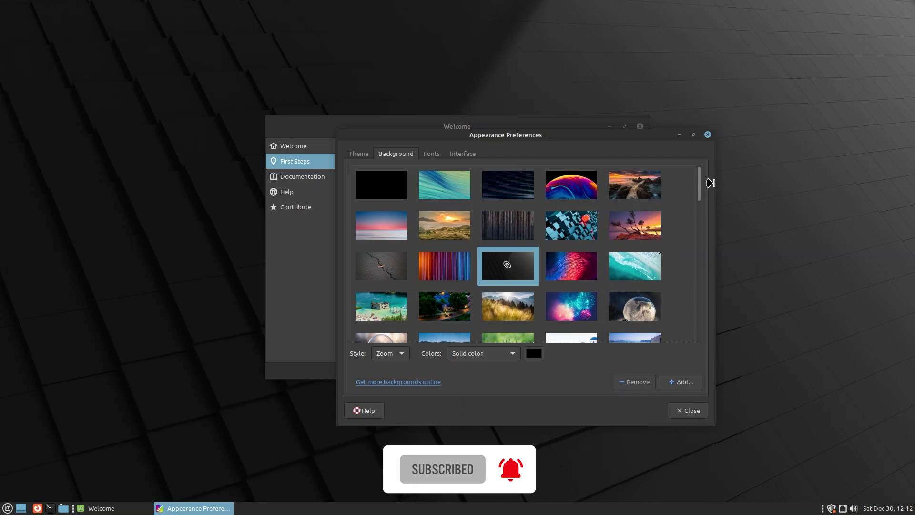
pyautogui.moveTo(698, 181); pyautogui.dragTo(719, 329)
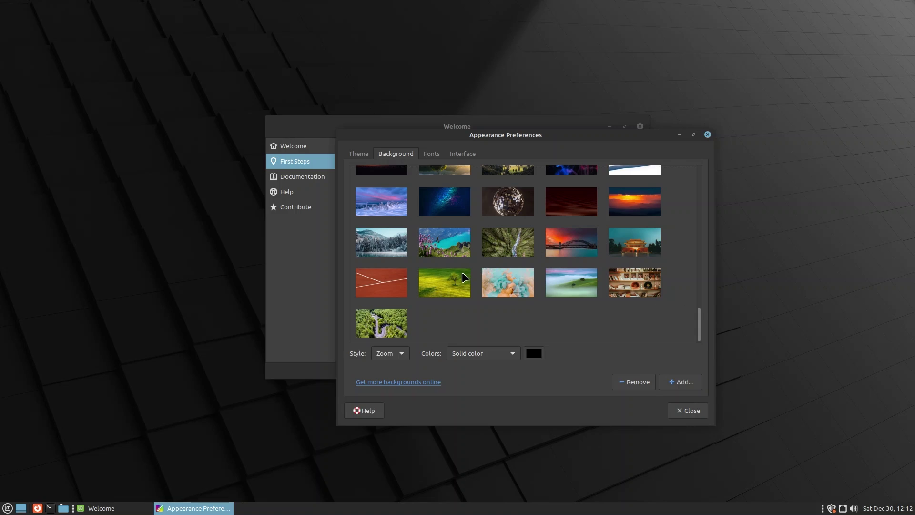
pyautogui.click(382, 326)
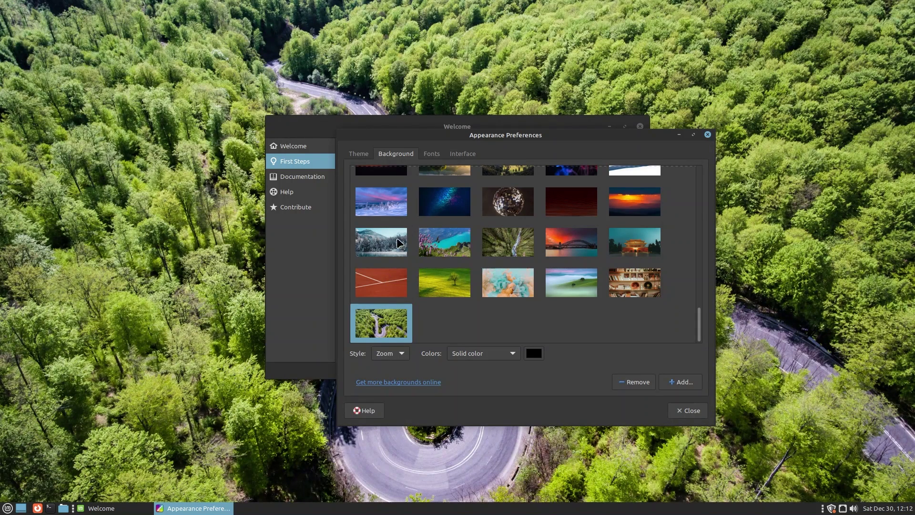
pyautogui.click(391, 241)
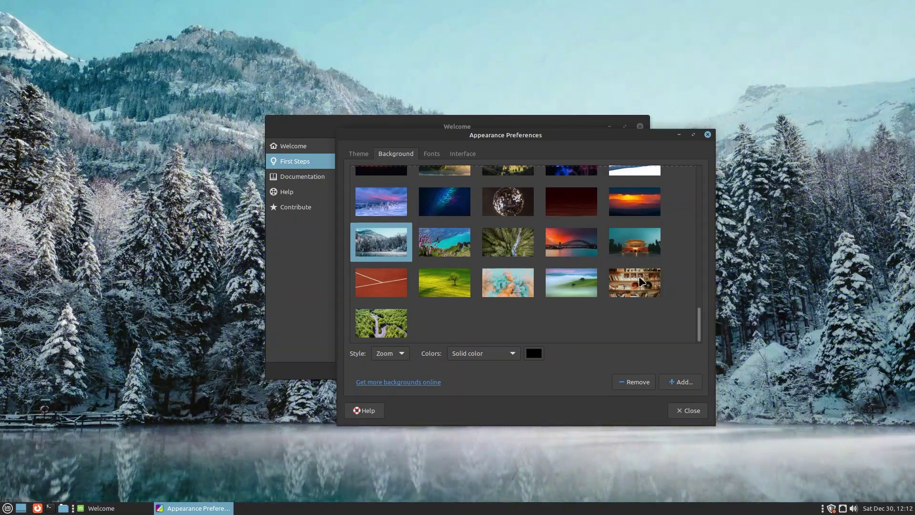
pyautogui.scroll(2, 700, 326)
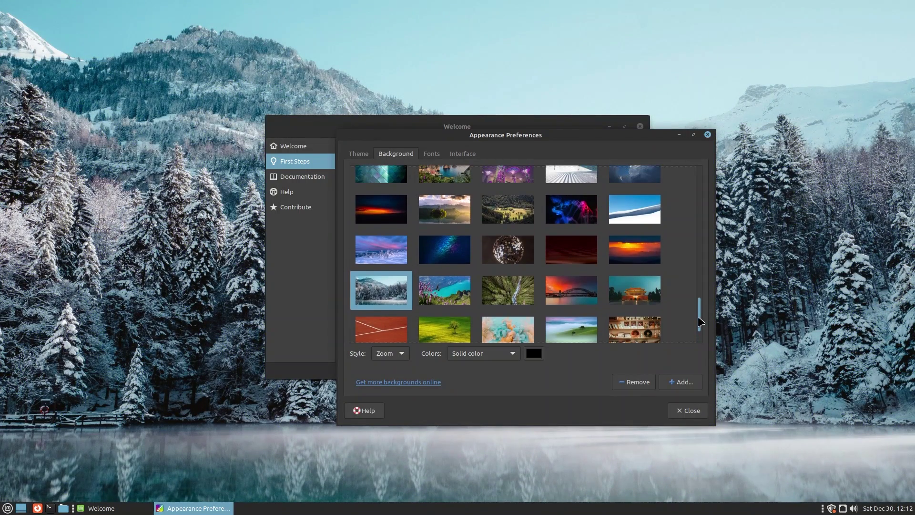
pyautogui.scroll(5, 698, 318)
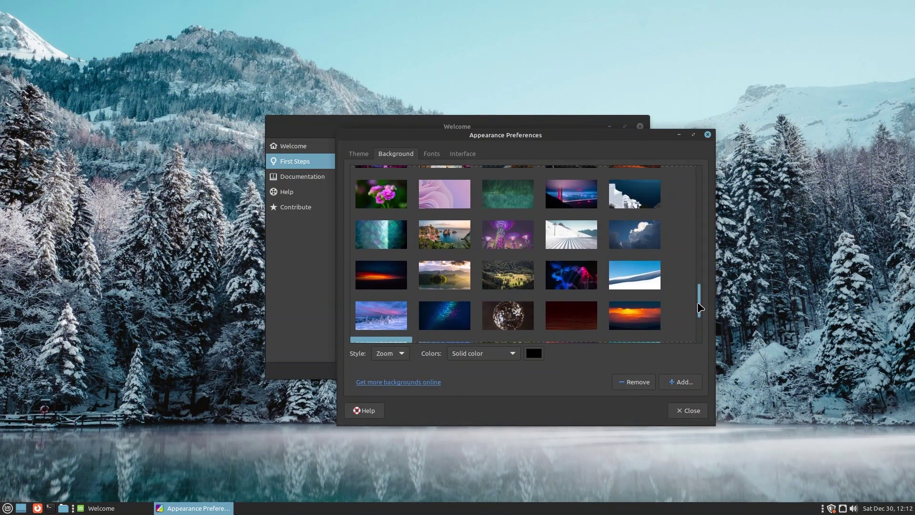
pyautogui.click(500, 282)
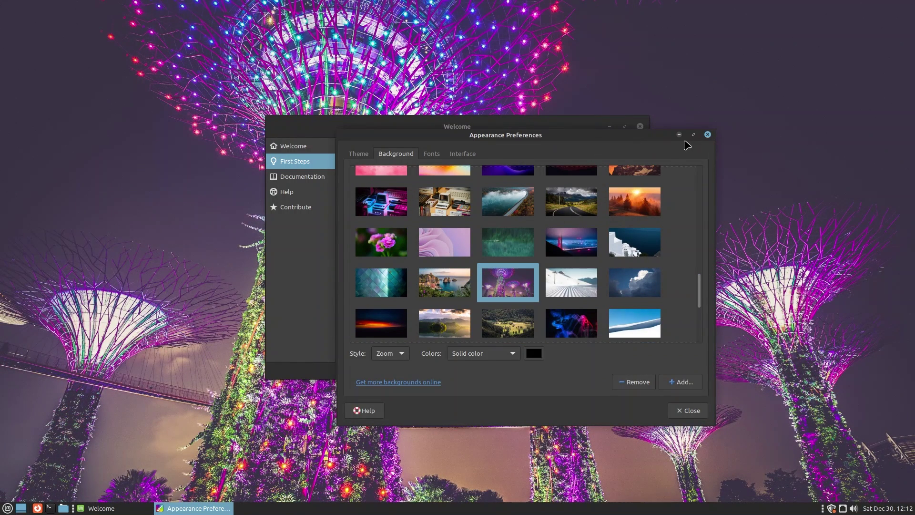
pyautogui.click(432, 153)
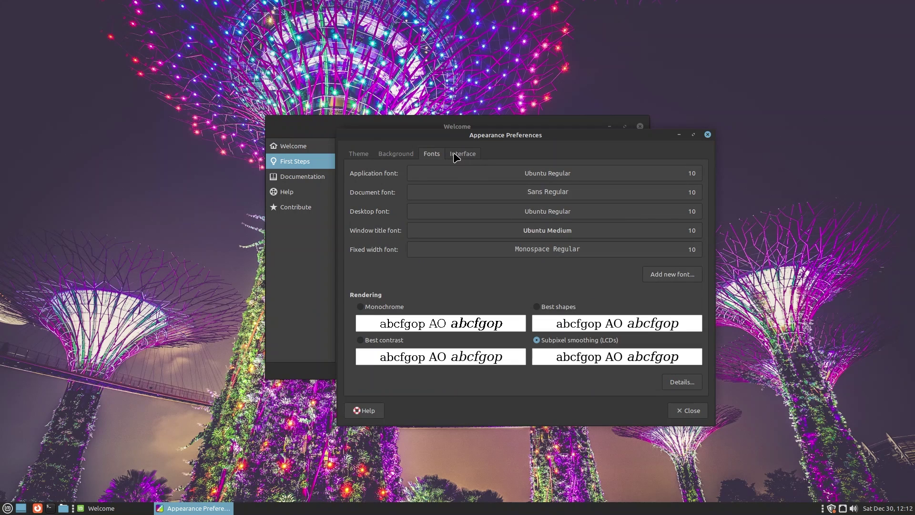
pyautogui.click(458, 154)
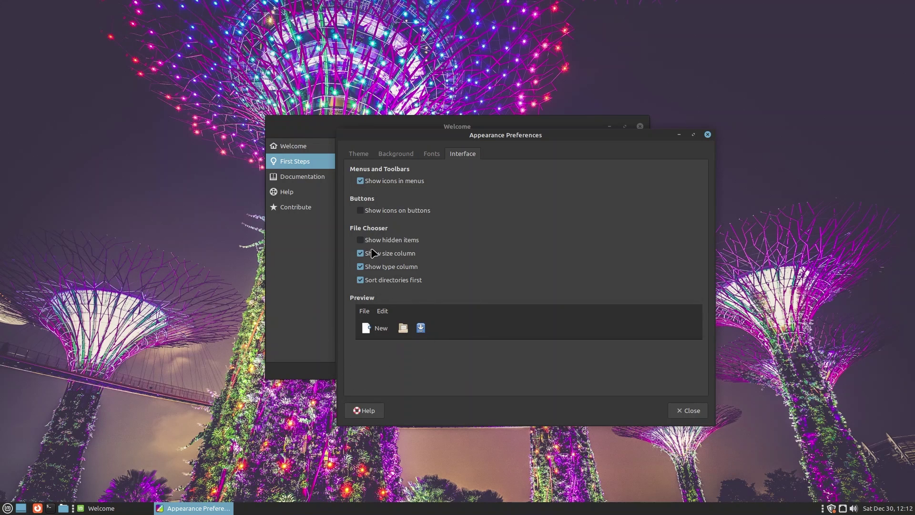
# Turn on icons on buttons, close Appearance Preferences, then launch and close Driver Manager.
pyautogui.click(362, 256)
pyautogui.press('Escape')
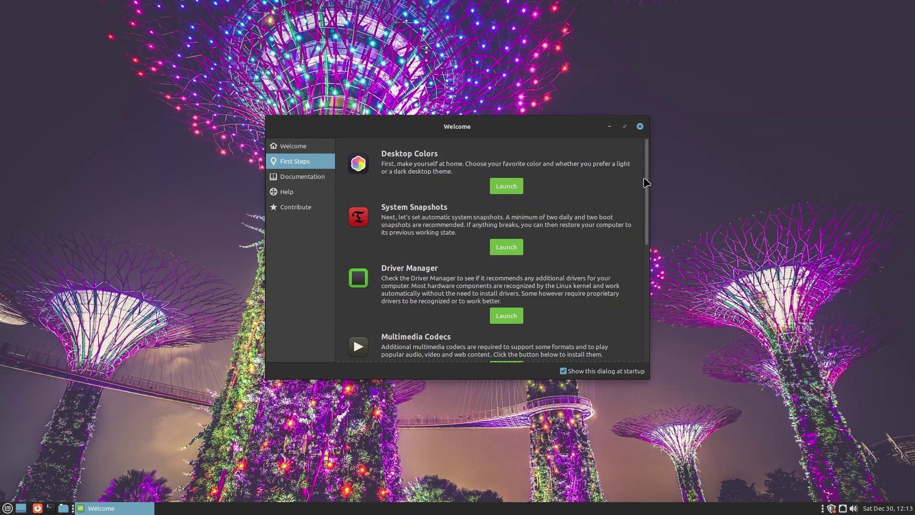
pyautogui.moveTo(646, 184); pyautogui.dragTo(650, 219)
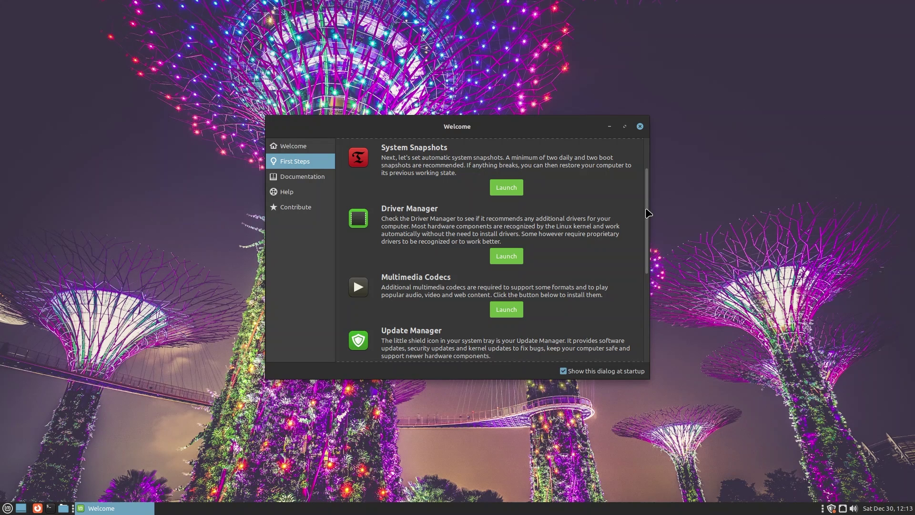
pyautogui.moveTo(646, 212); pyautogui.dragTo(649, 228)
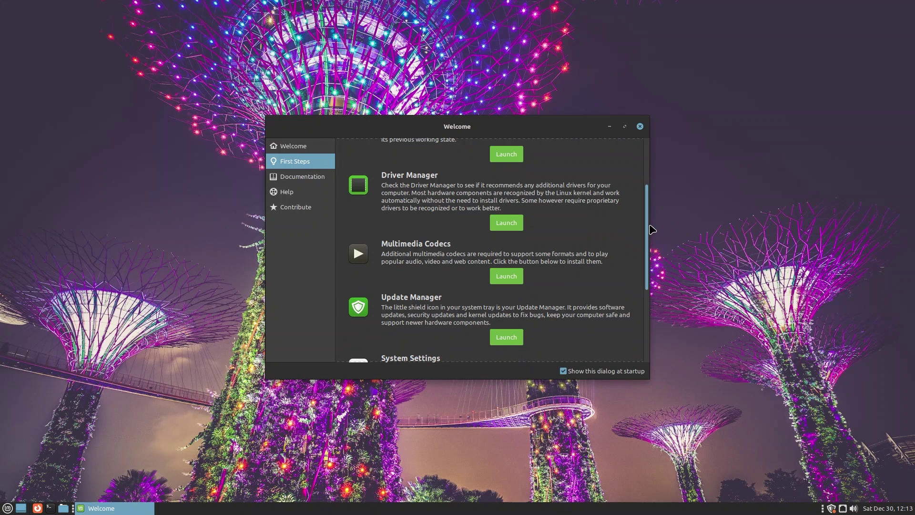
pyautogui.click(505, 224)
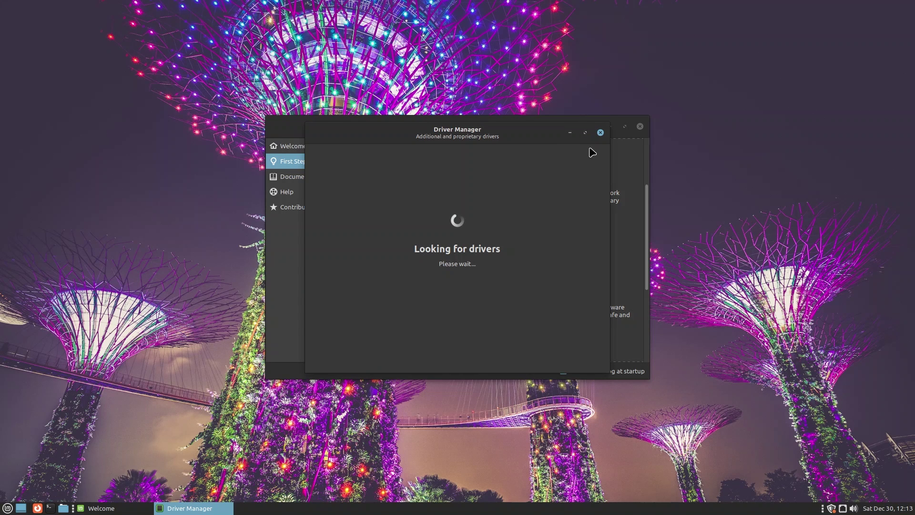
pyautogui.click(600, 132)
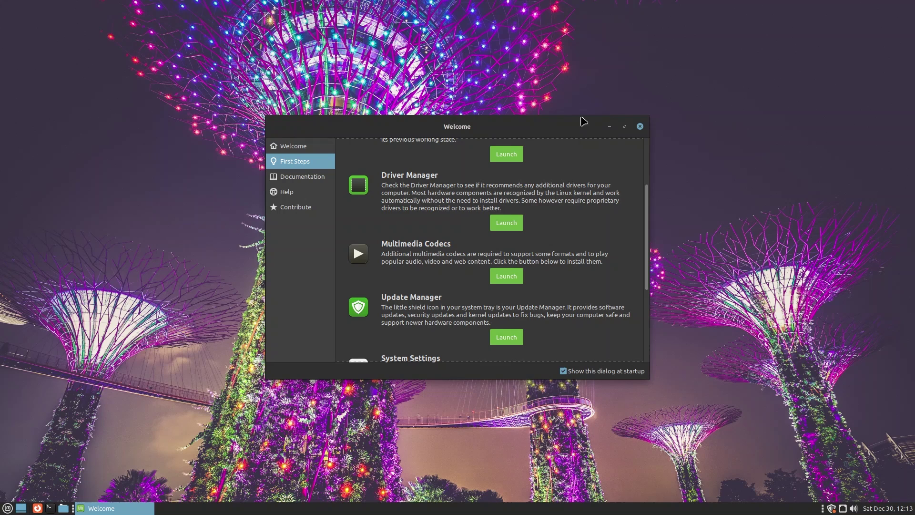
pyautogui.click(513, 278)
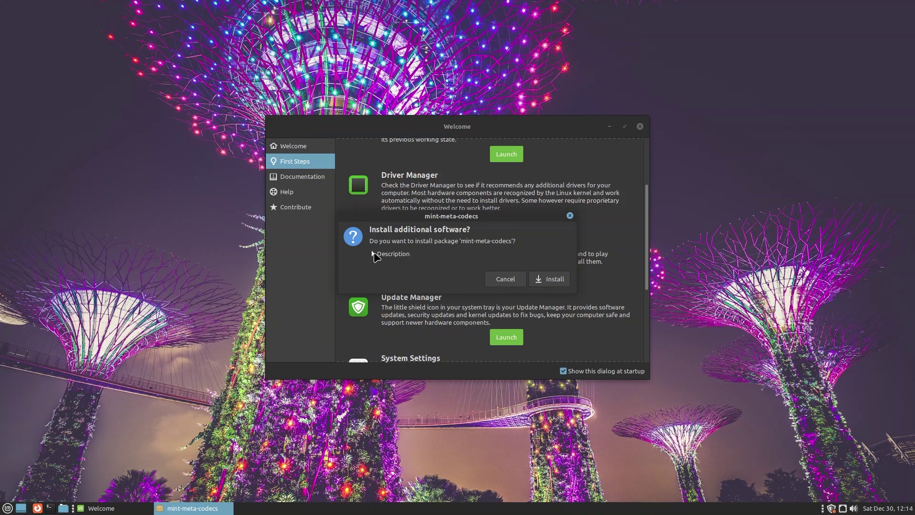
pyautogui.click(374, 254)
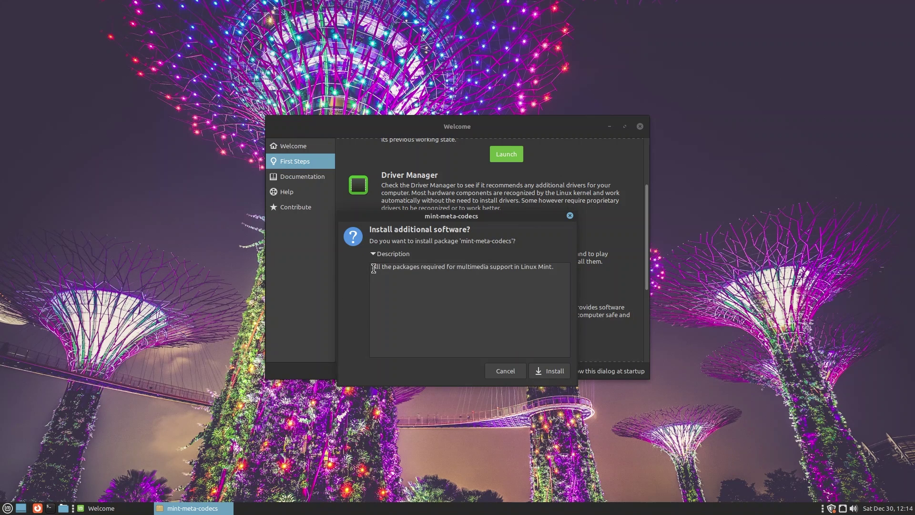
pyautogui.moveTo(374, 268); pyautogui.dragTo(556, 268)
pyautogui.click(489, 370)
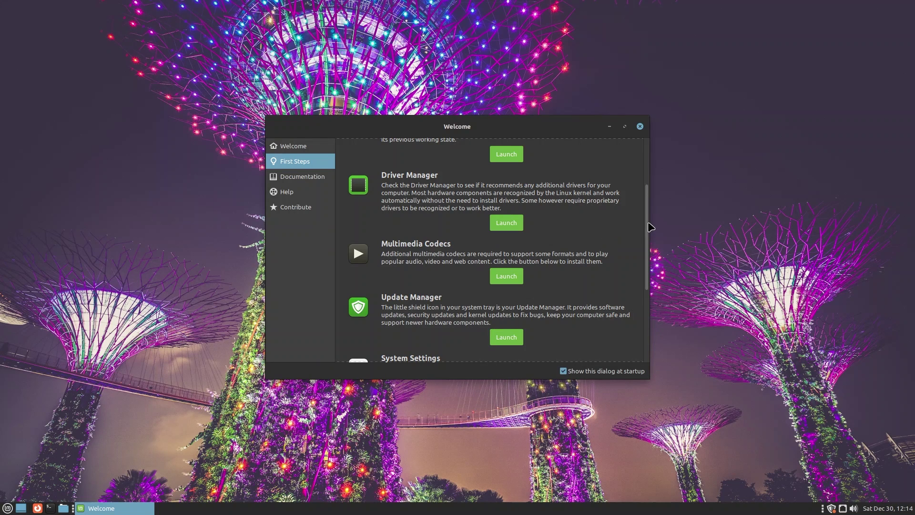
pyautogui.moveTo(647, 231); pyautogui.dragTo(656, 310)
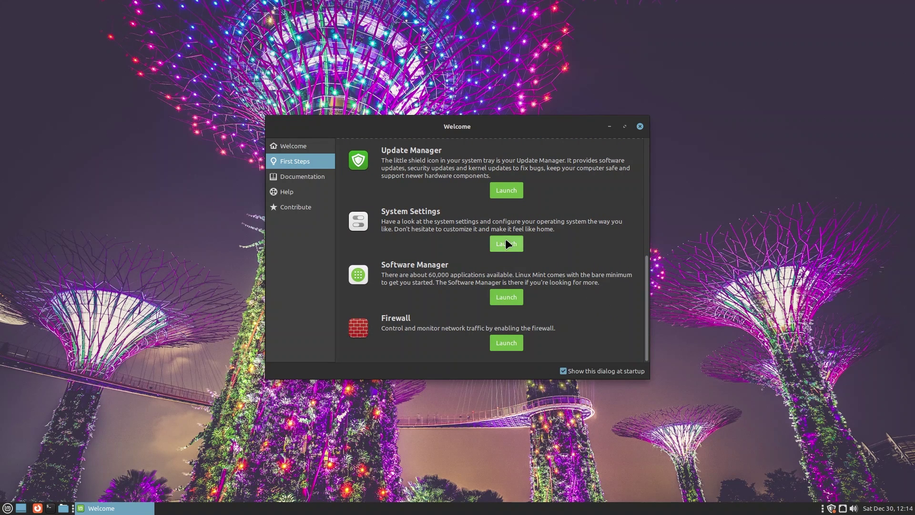
# Open the Control Center system settings.
pyautogui.click(506, 242)
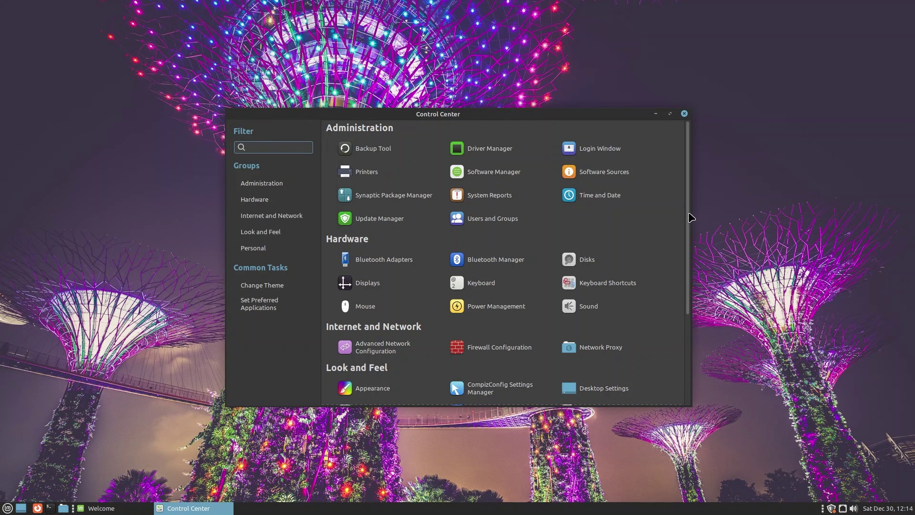
pyautogui.moveTo(691, 219)
pyautogui.mouseDown()
pyautogui.moveTo(691, 319)
pyautogui.moveTo(678, 206)
pyautogui.mouseUp()
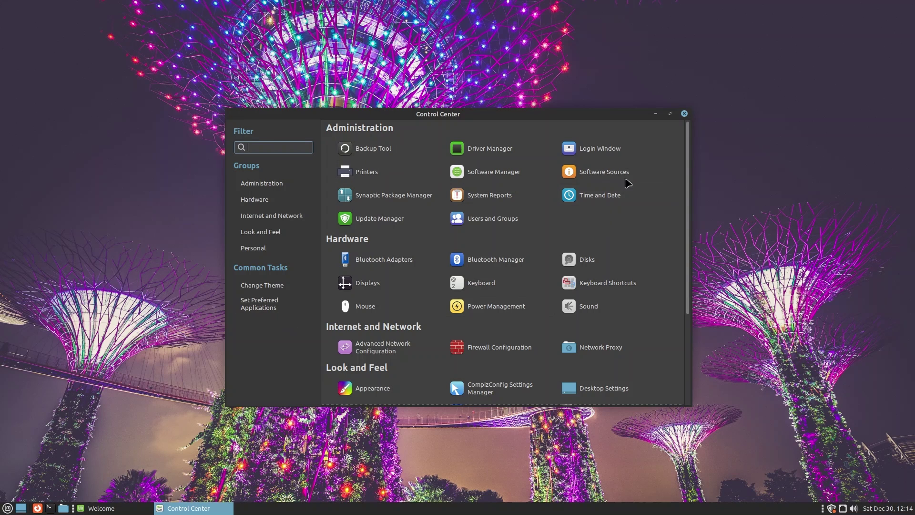
pyautogui.moveTo(690, 190); pyautogui.dragTo(691, 303)
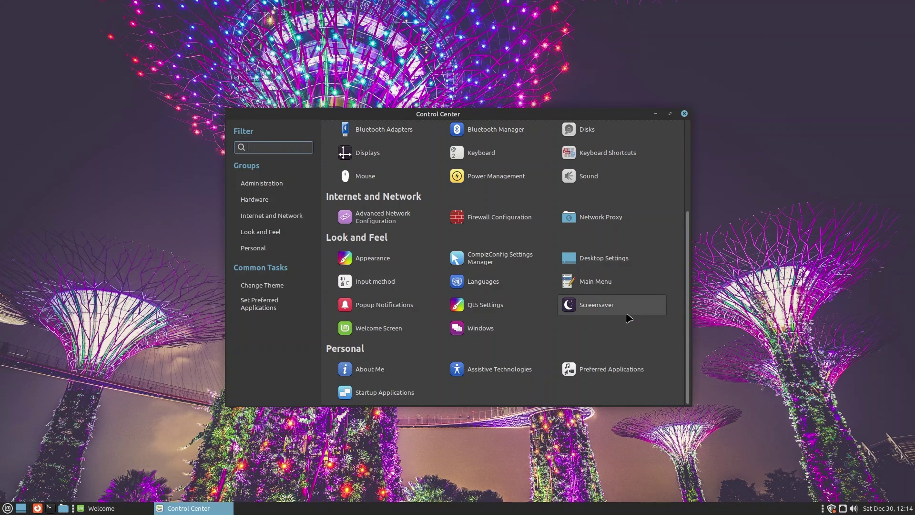
pyautogui.scroll(5, 643, 296)
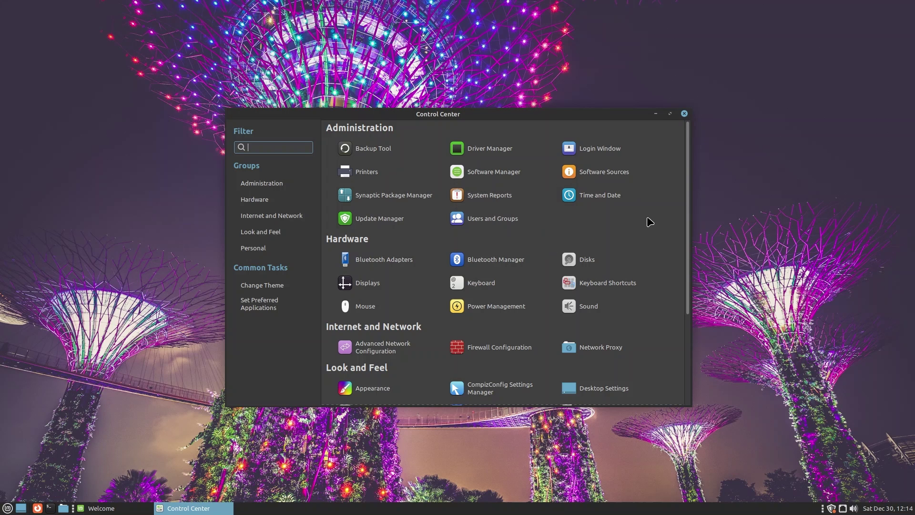
# Check the Time and Date settings, close them, and scroll down the list.
pyautogui.click(619, 196)
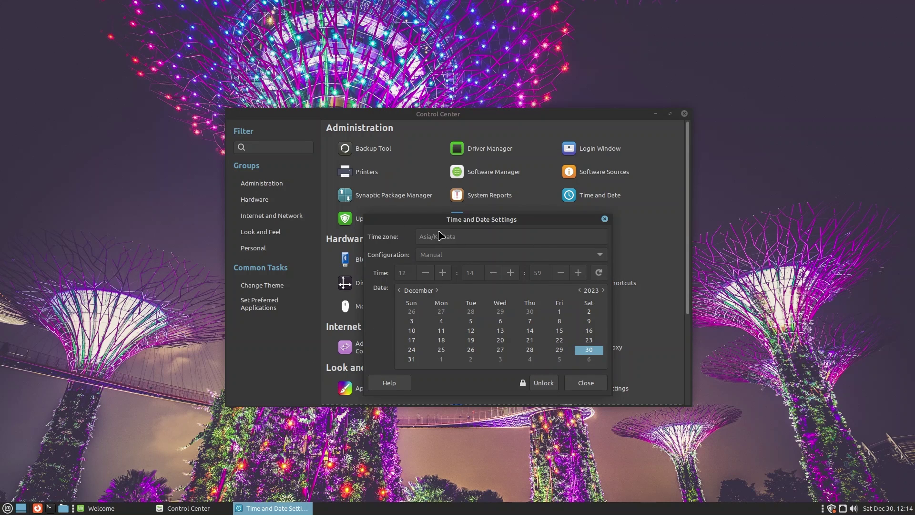
pyautogui.click(604, 219)
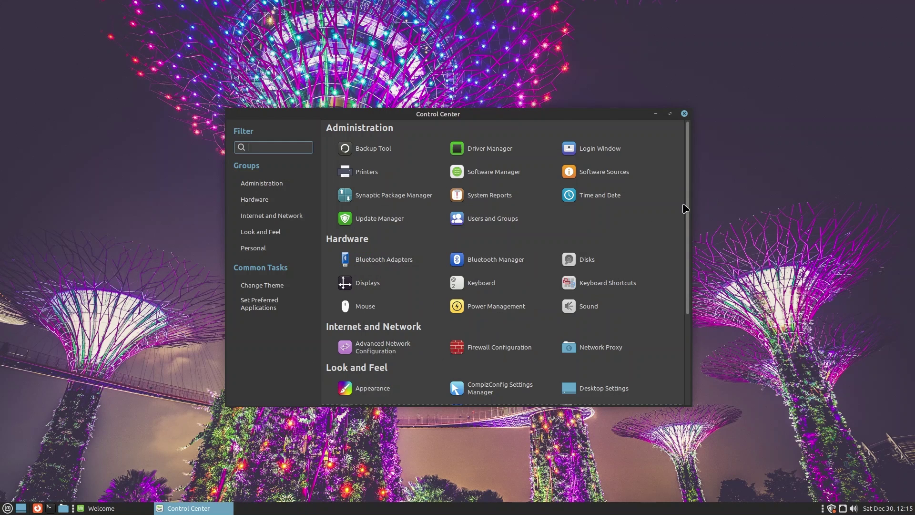
pyautogui.scroll(-3, 688, 208)
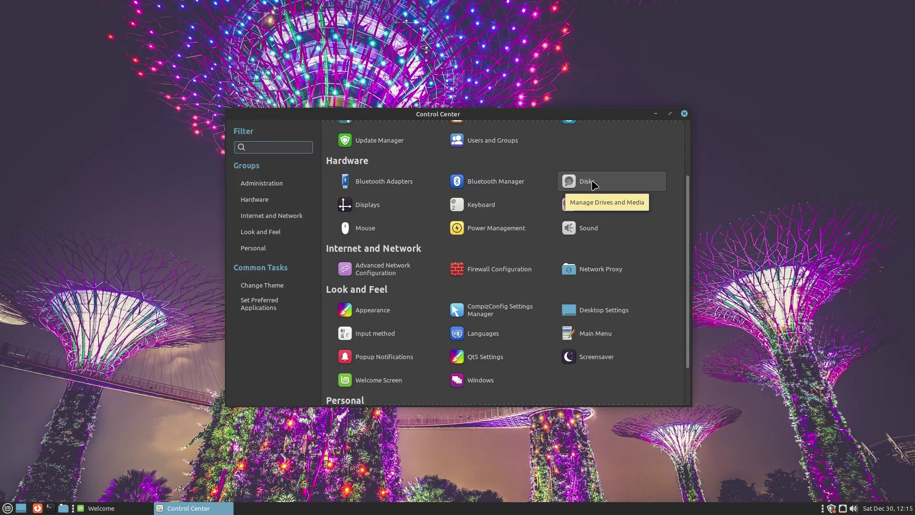
# Open Monitor Preferences for the 1920 x 1080, 60 Hz display and close it unchanged.
pyautogui.click(365, 207)
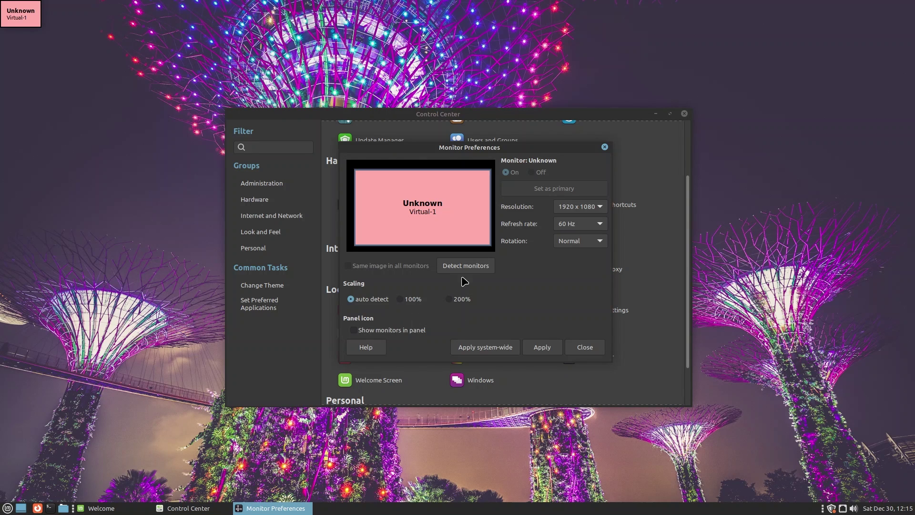
pyautogui.click(585, 347)
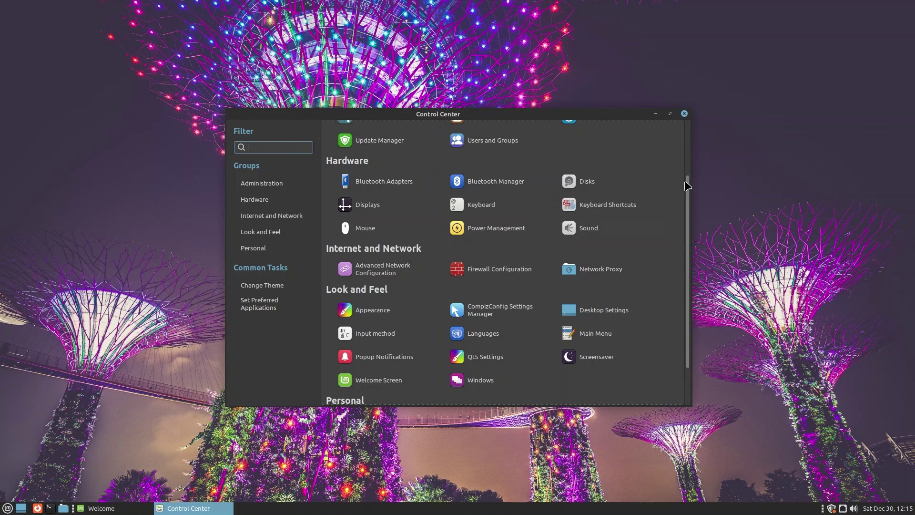
pyautogui.scroll(-3, 689, 200)
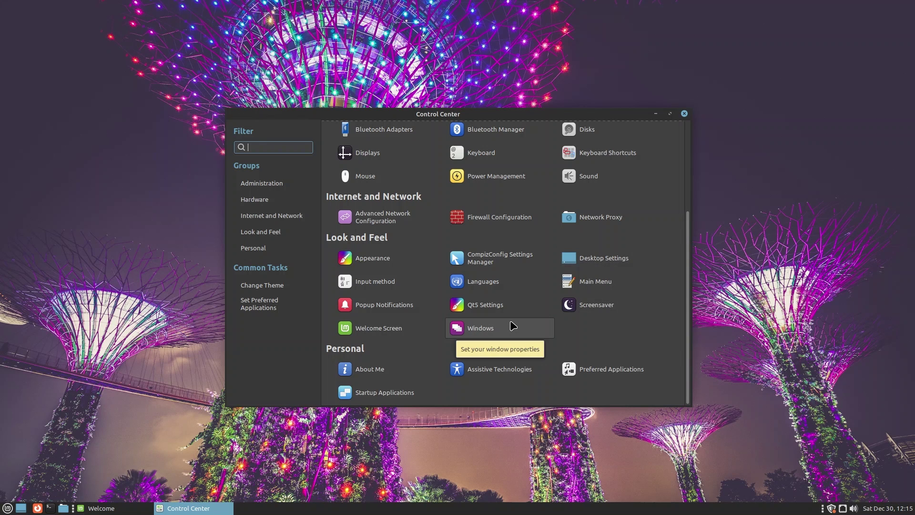
pyautogui.click(361, 264)
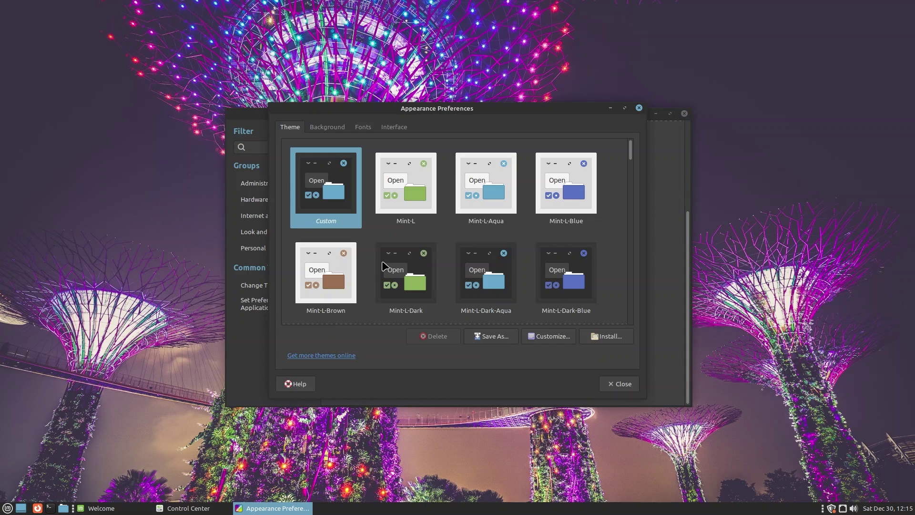
pyautogui.click(324, 128)
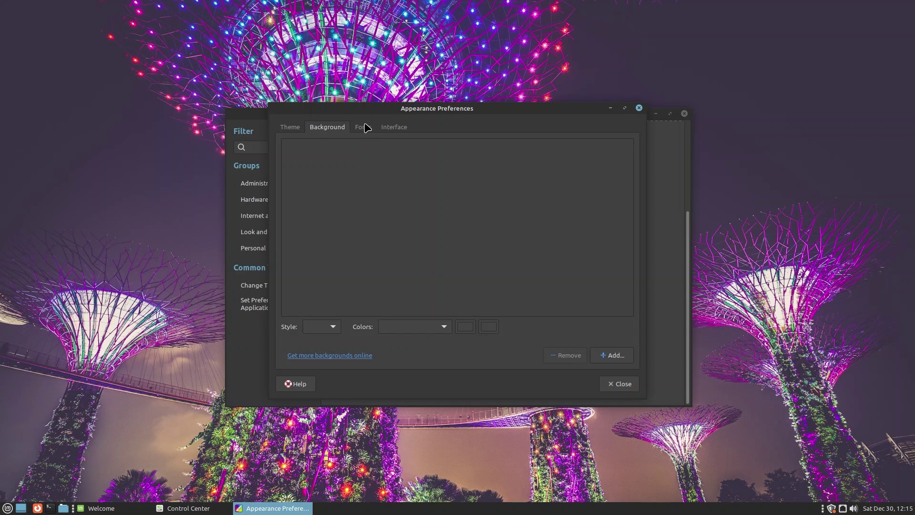
pyautogui.click(394, 127)
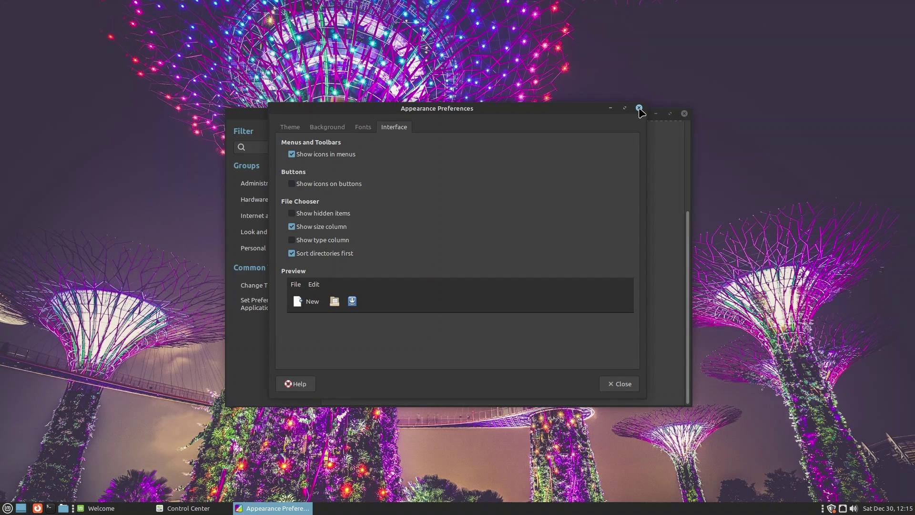
pyautogui.click(639, 109)
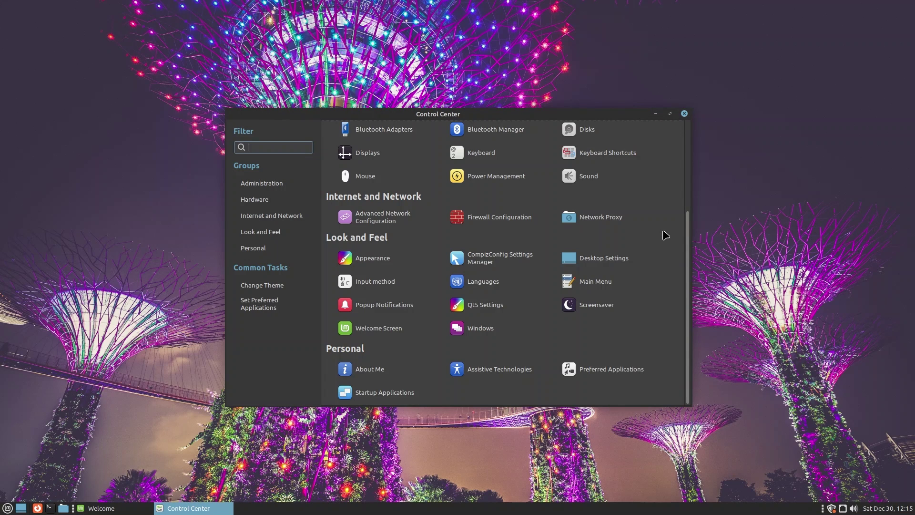
pyautogui.click(506, 257)
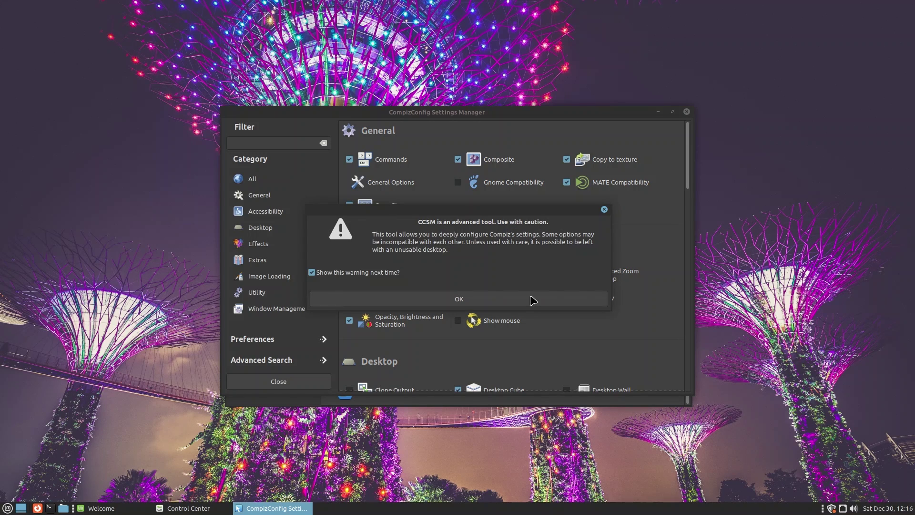
pyautogui.click(513, 300)
pyautogui.moveTo(690, 150); pyautogui.dragTo(690, 283)
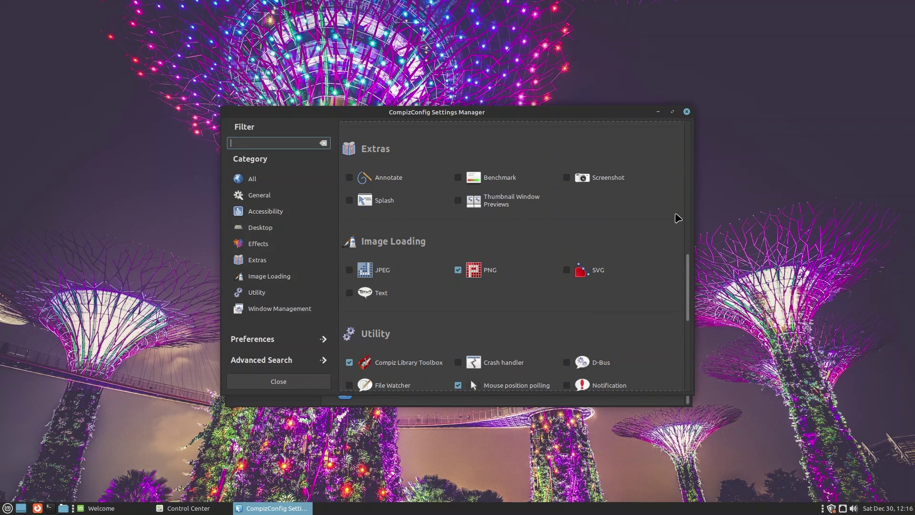
pyautogui.click(686, 112)
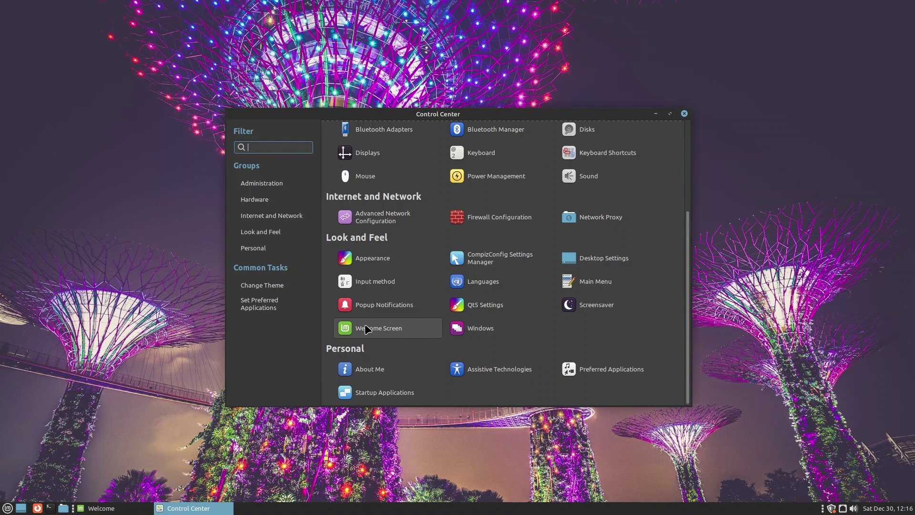
# Open Popup Notifications and keep the Top Right position and Coco theme.
pyautogui.click(373, 303)
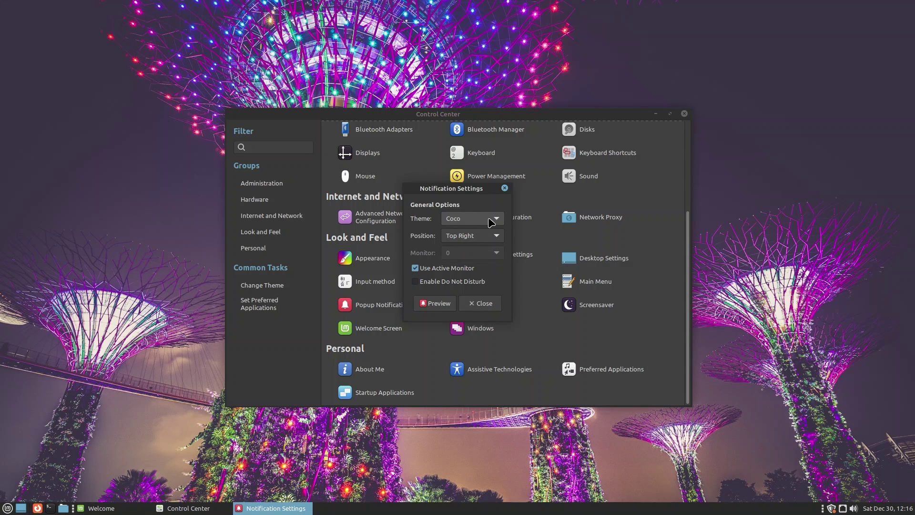
pyautogui.click(479, 238)
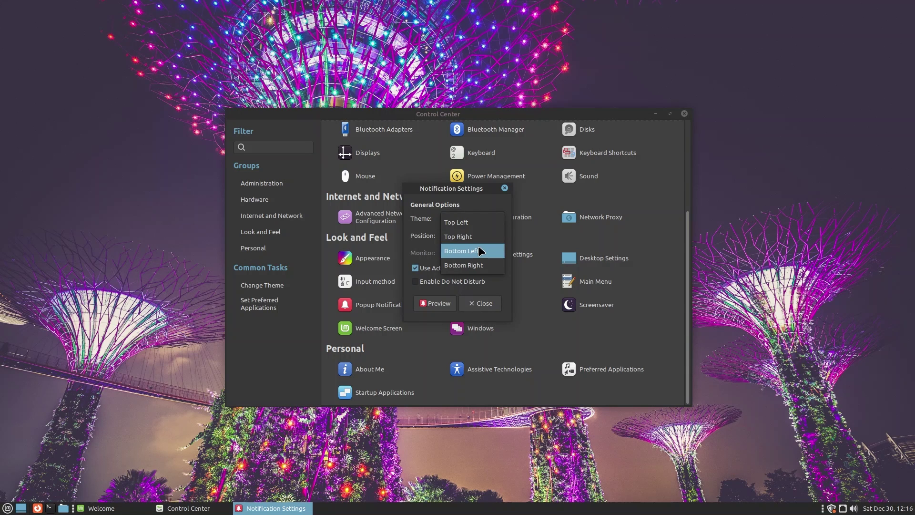
pyautogui.click(482, 206)
pyautogui.click(468, 223)
pyautogui.click(468, 220)
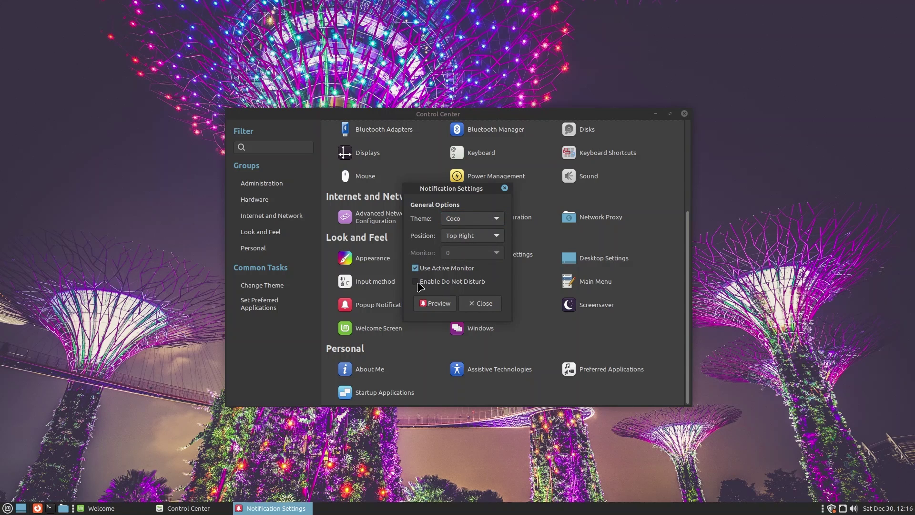
# Close Notification Settings and step through the Administration, Hardware, Internet, Look and Feel, Personal groups.
pyautogui.click(478, 305)
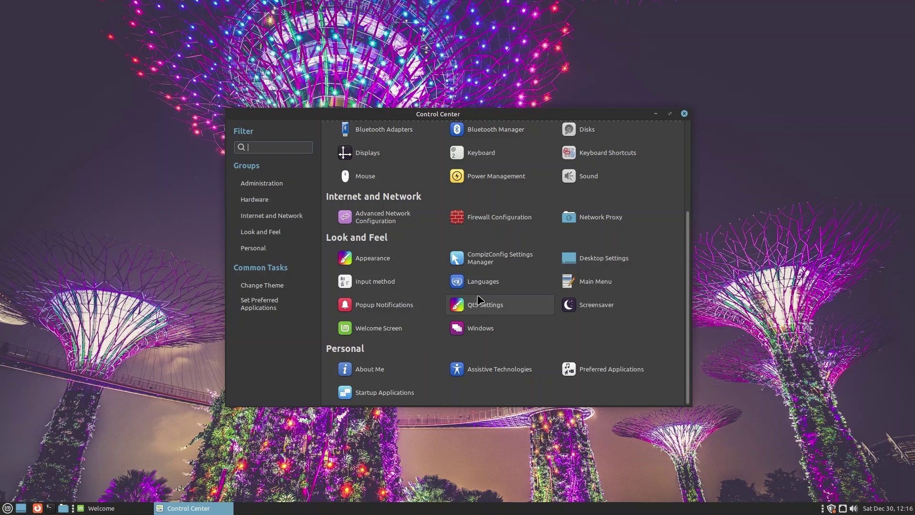
pyautogui.click(248, 185)
pyautogui.click(259, 199)
pyautogui.click(262, 216)
pyautogui.click(262, 231)
pyautogui.click(255, 248)
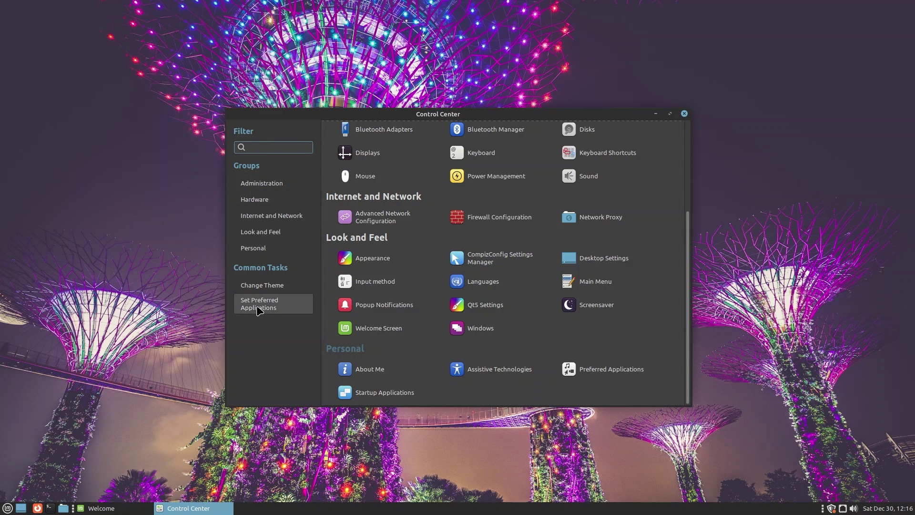
# Open Preferred Applications, close it and Appearance Preferences, then quit Control Center.
pyautogui.click(258, 307)
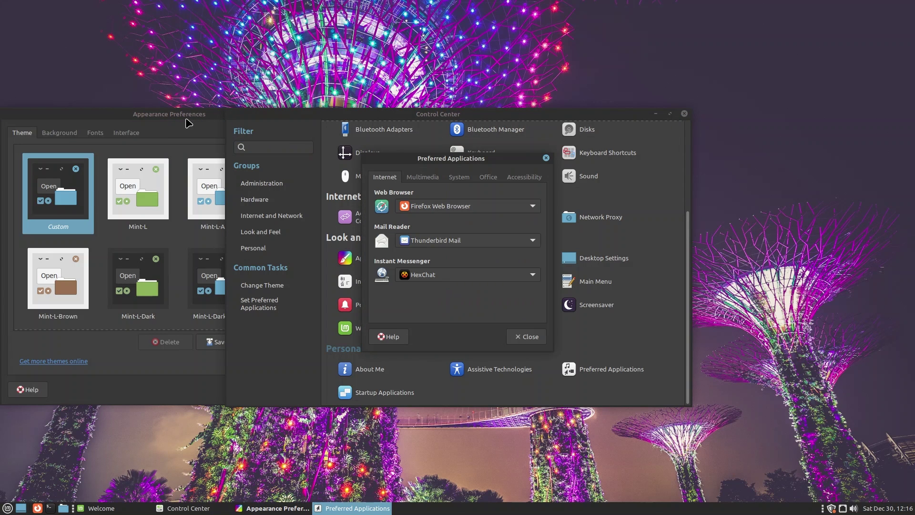
pyautogui.click(186, 122)
pyautogui.click(377, 117)
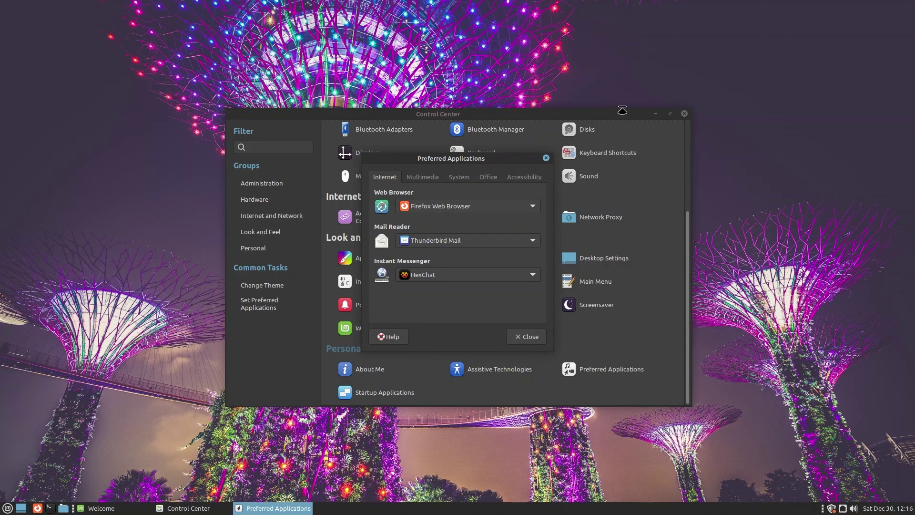
pyautogui.click(546, 157)
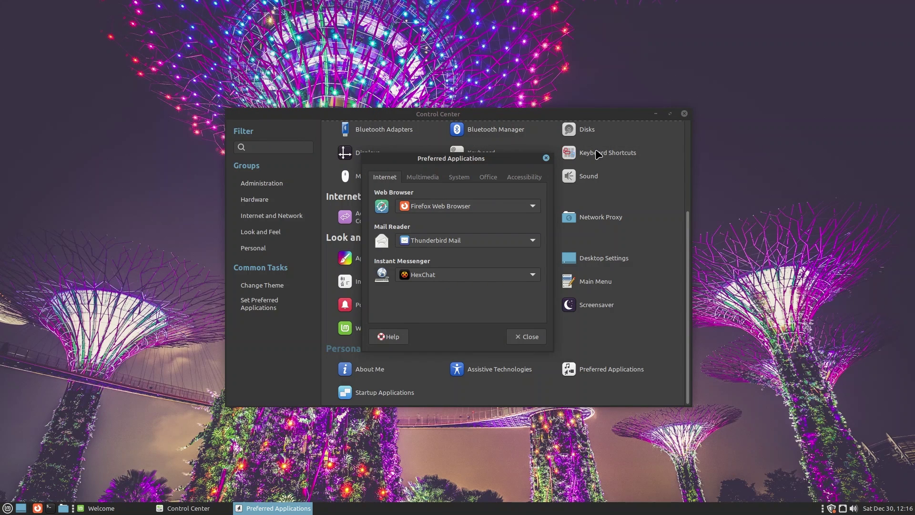
pyautogui.click(684, 114)
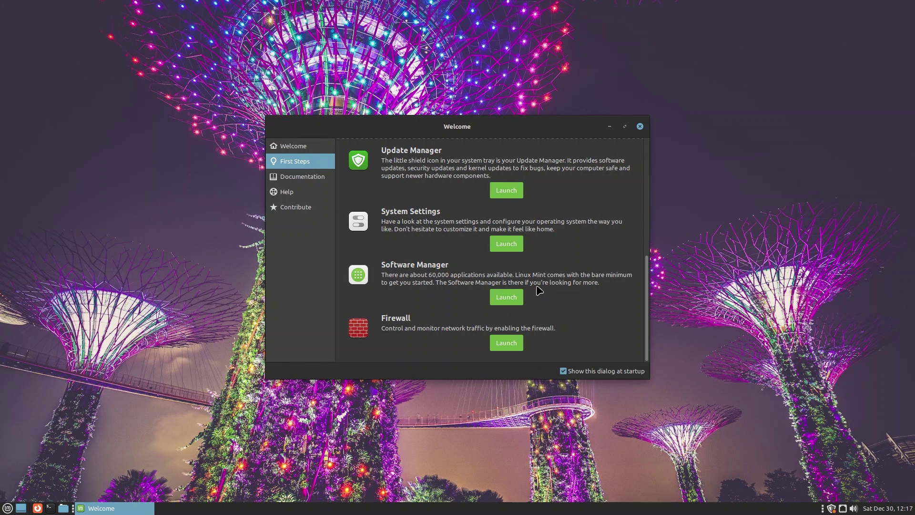
# Launch Terminal from the menu search 'term' and move Software Manager aside.
pyautogui.press('super')
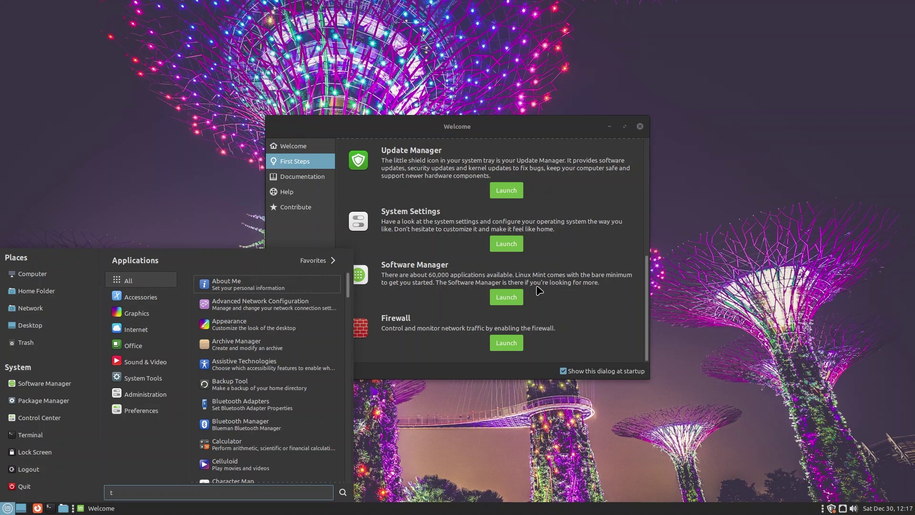
pyautogui.write('terminal')
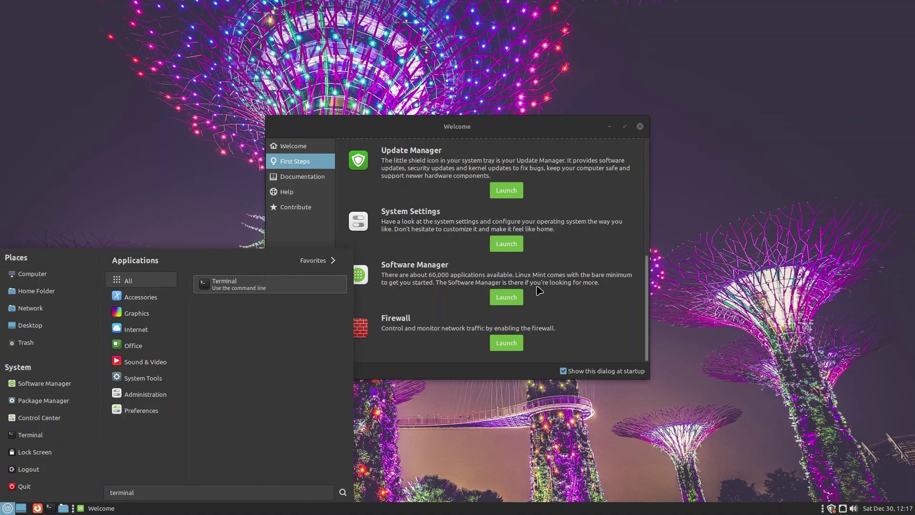
pyautogui.press('Return')
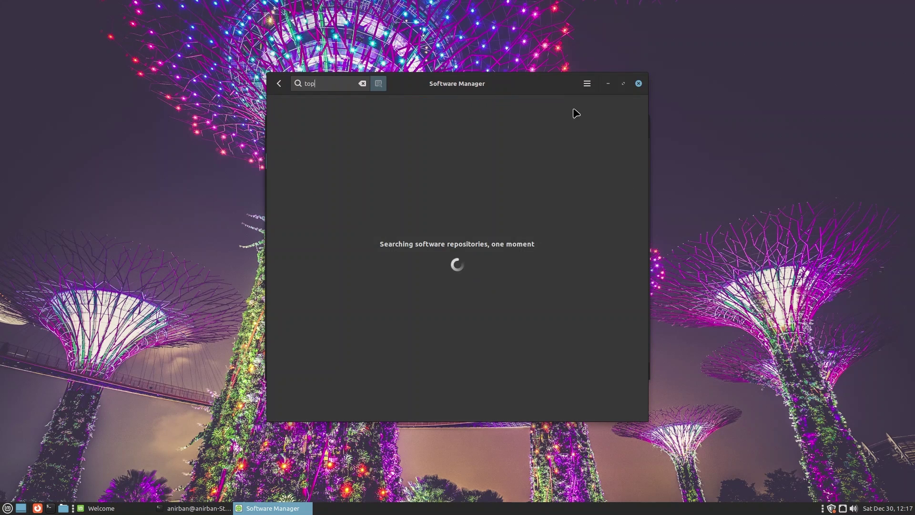
pyautogui.moveTo(560, 85); pyautogui.dragTo(616, 194)
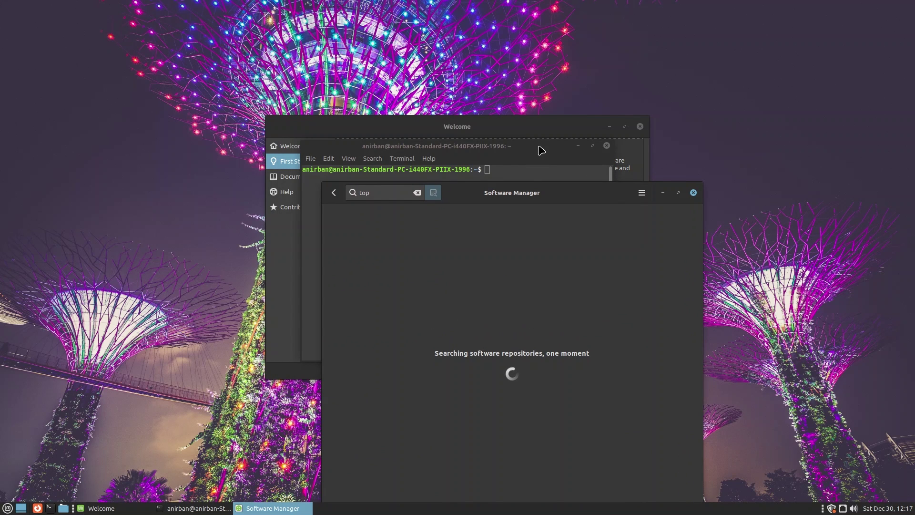
# Run top in the terminal, highlight the memory values, and move the window left.
pyautogui.click(542, 147)
pyautogui.write('top')
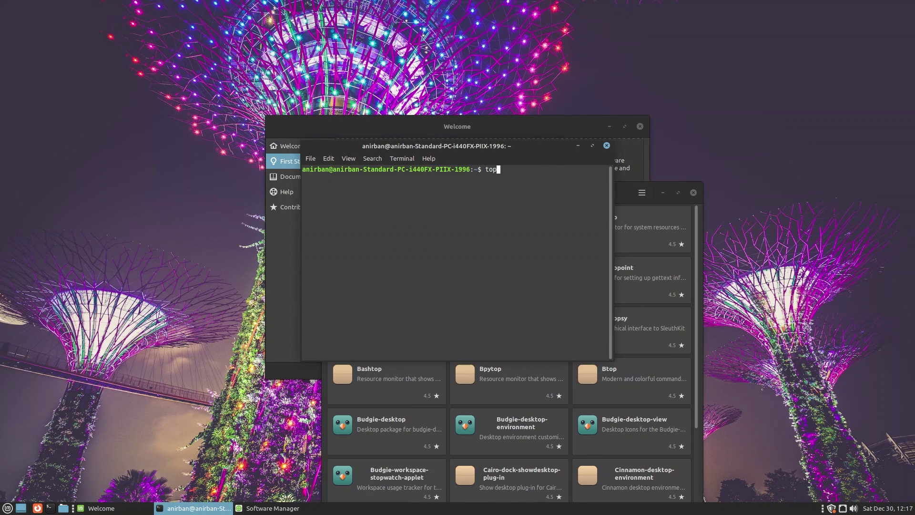
pyautogui.press('Return')
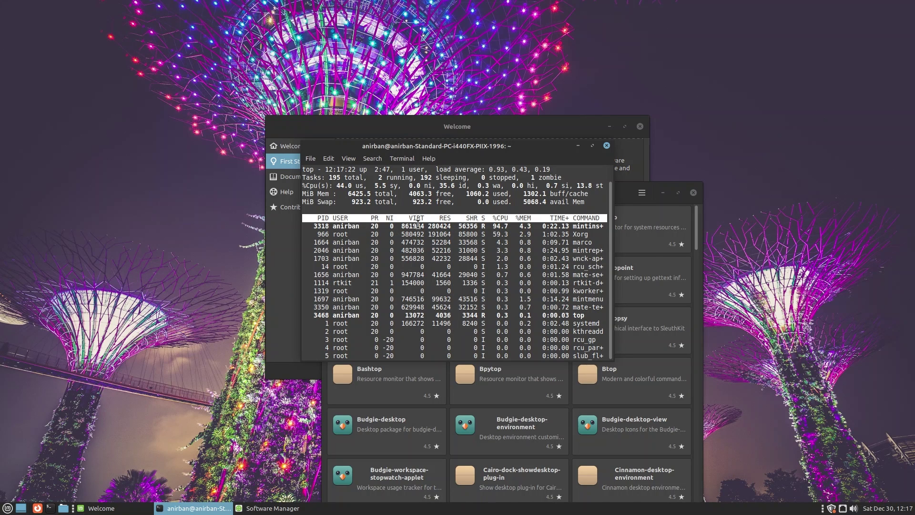
pyautogui.moveTo(465, 193); pyautogui.dragTo(477, 193)
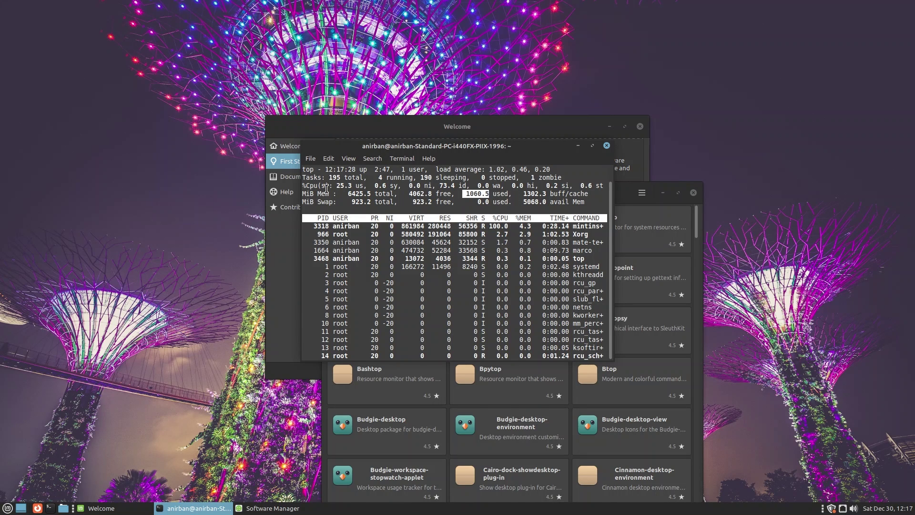
pyautogui.moveTo(346, 195); pyautogui.dragTo(371, 195)
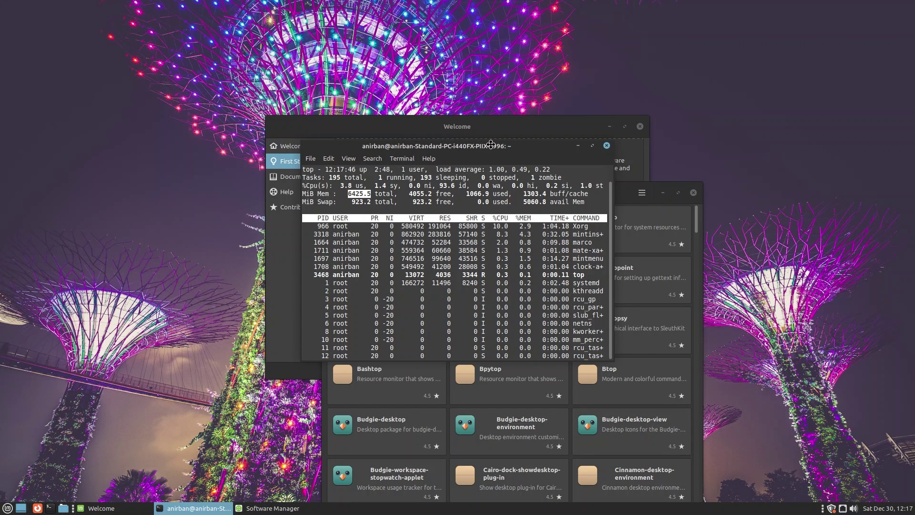
pyautogui.moveTo(491, 144); pyautogui.dragTo(234, 134)
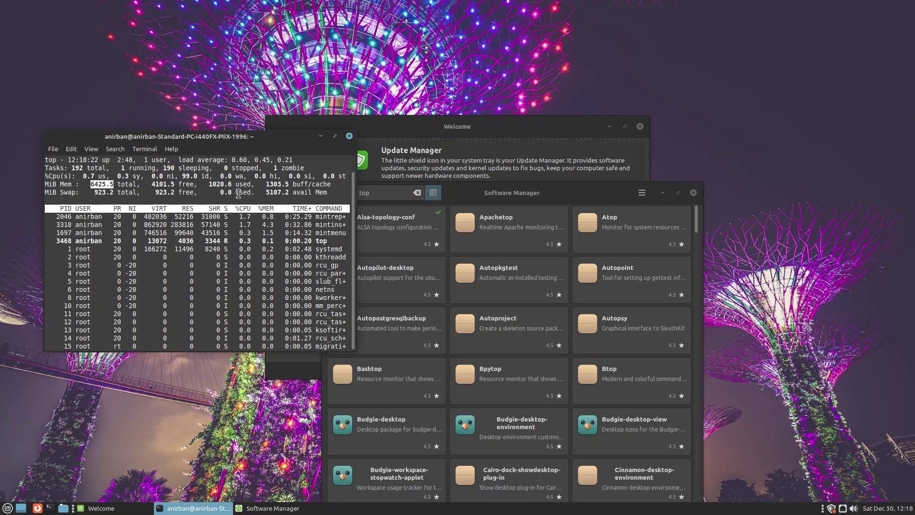
# Highlight the 1020.6 used-memory value and move the top window to the upper-left.
pyautogui.moveTo(208, 184); pyautogui.dragTo(232, 186)
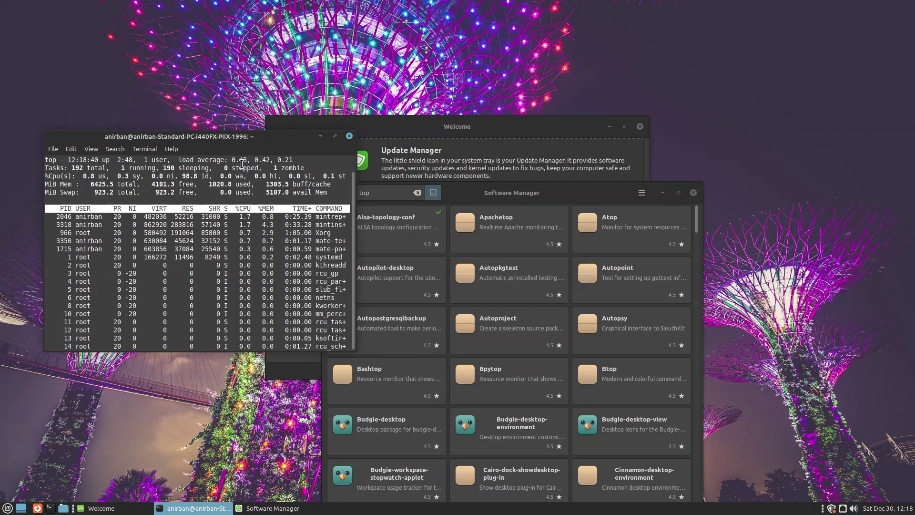
pyautogui.moveTo(253, 139); pyautogui.dragTo(218, 70)
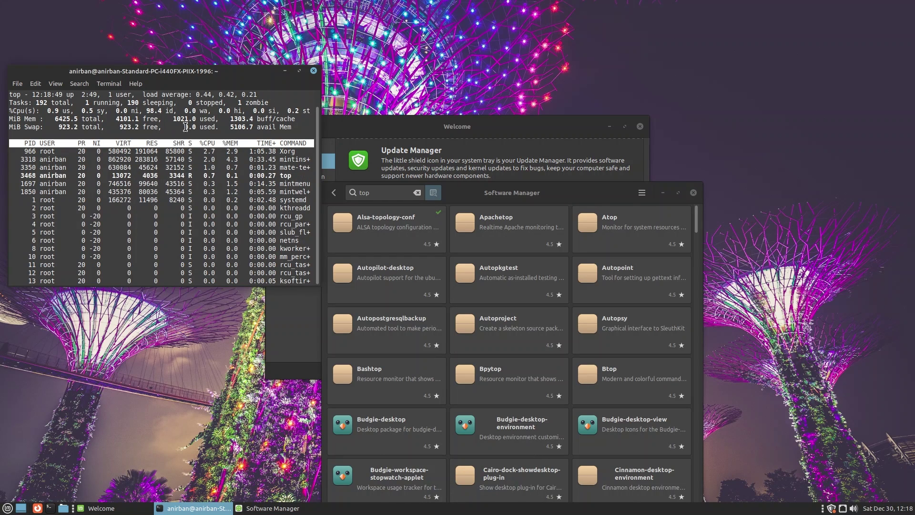
# Clear the previous 'top' search and return to the Software Manager home page.
pyautogui.click(501, 198)
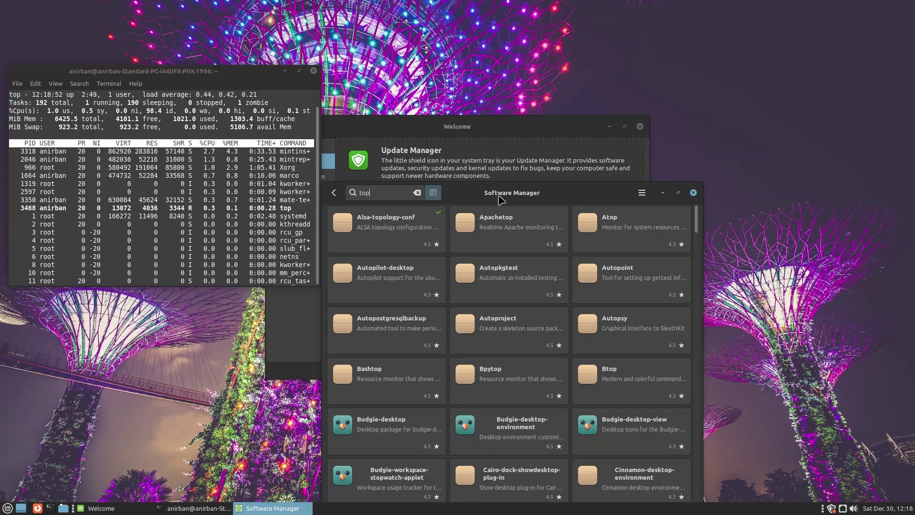
pyautogui.click(417, 193)
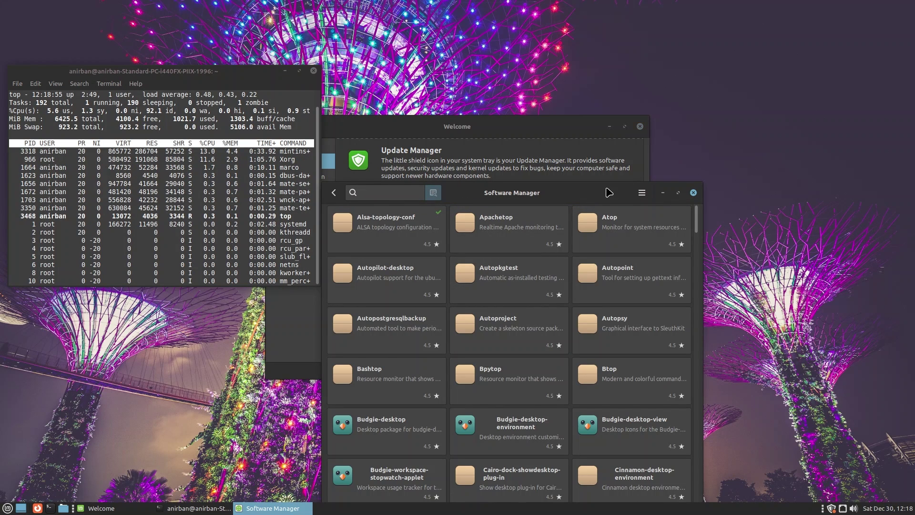
pyautogui.moveTo(609, 192); pyautogui.dragTo(623, 73)
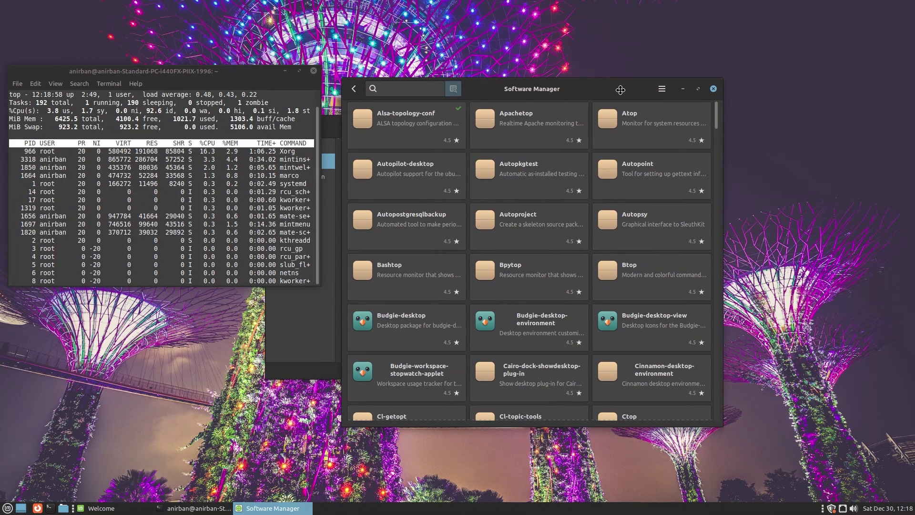
pyautogui.click(354, 89)
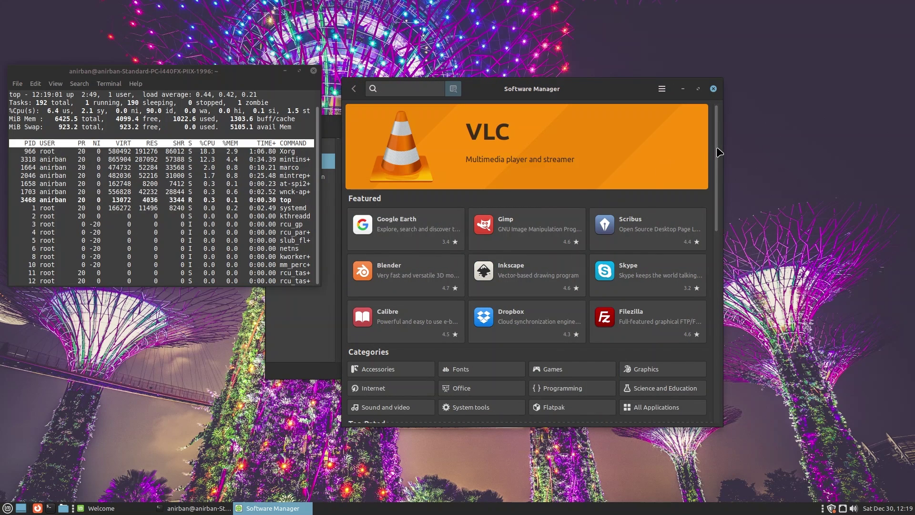
# Browse the Games category and start a search for 'lutris'.
pyautogui.moveTo(719, 152)
pyautogui.mouseDown()
pyautogui.moveTo(724, 270)
pyautogui.moveTo(720, 152)
pyautogui.mouseUp()
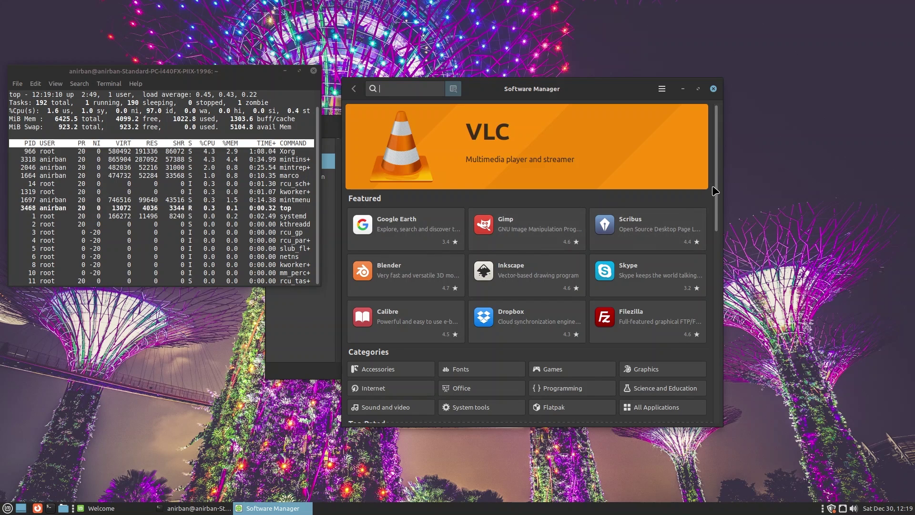
pyautogui.scroll(-3, 720, 193)
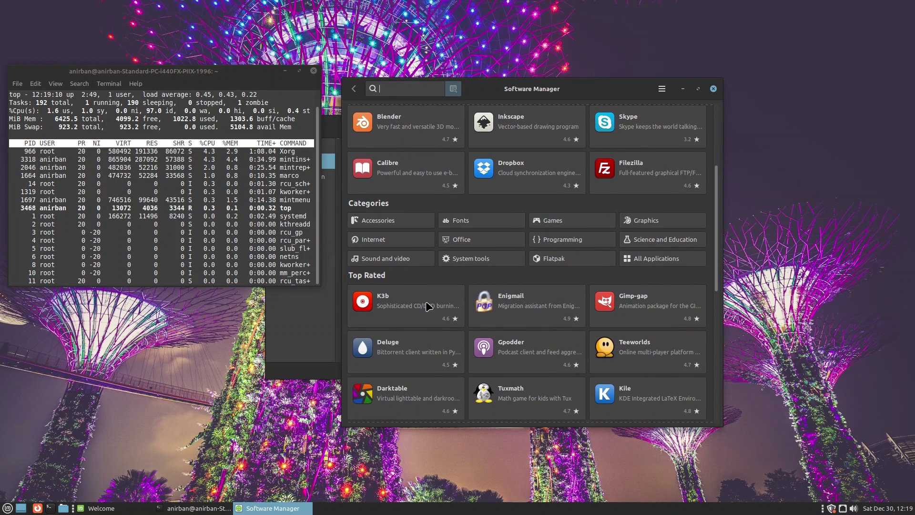
pyautogui.click(562, 221)
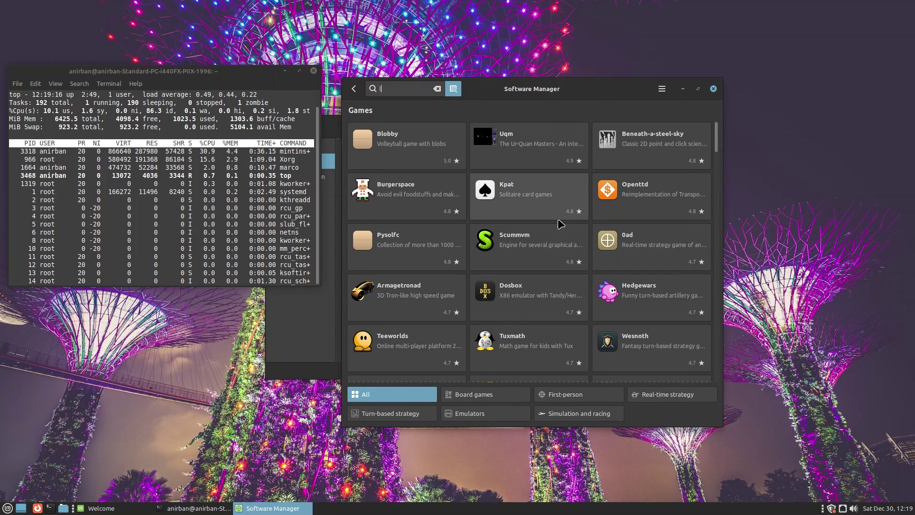
pyautogui.write('utris')
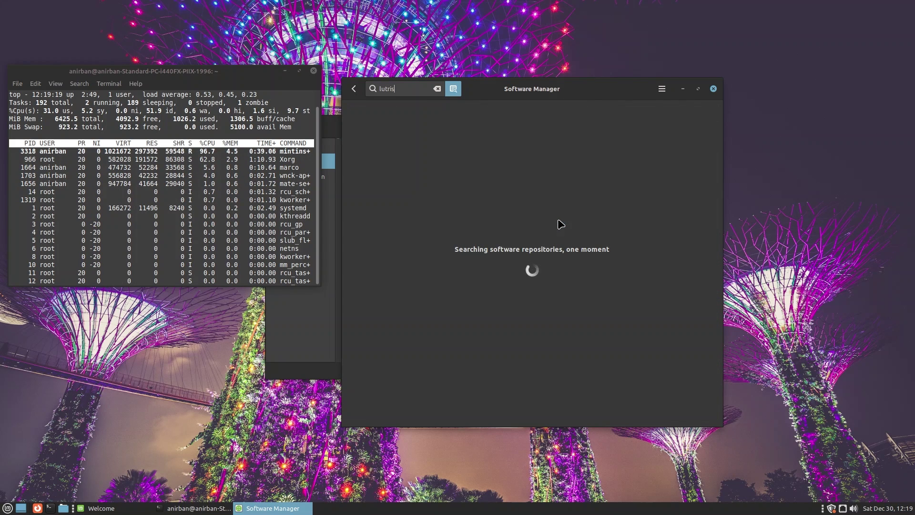
# Open a new Terminal and run 'uname -a', showing kernel 5.15.0-89-generic.
pyautogui.click(8, 508)
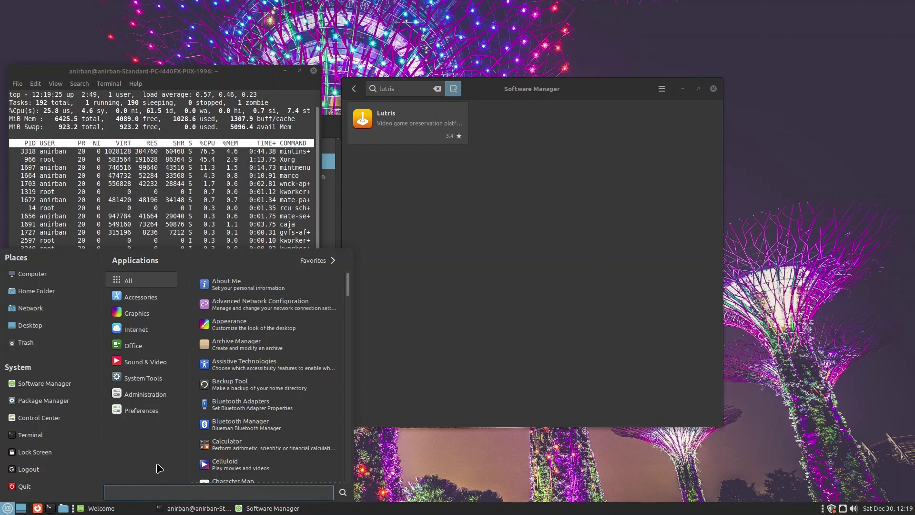
pyautogui.write('term')
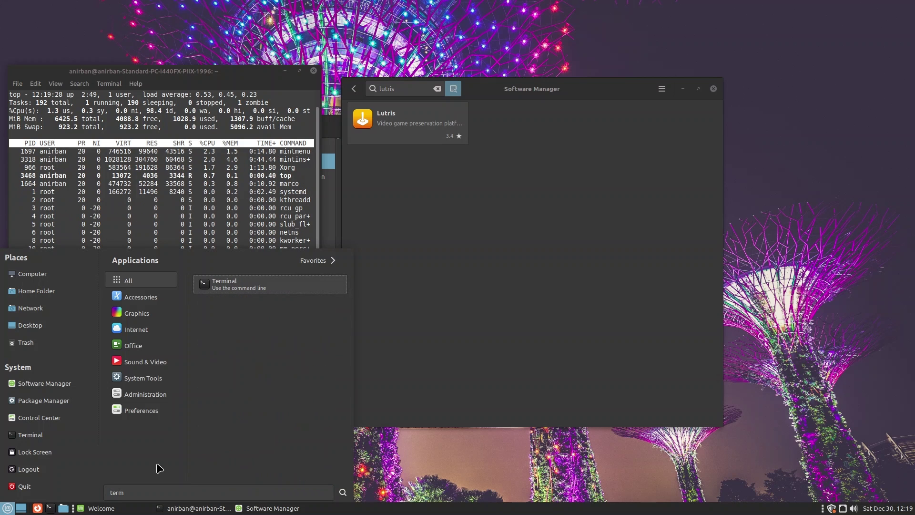
pyautogui.press('Return')
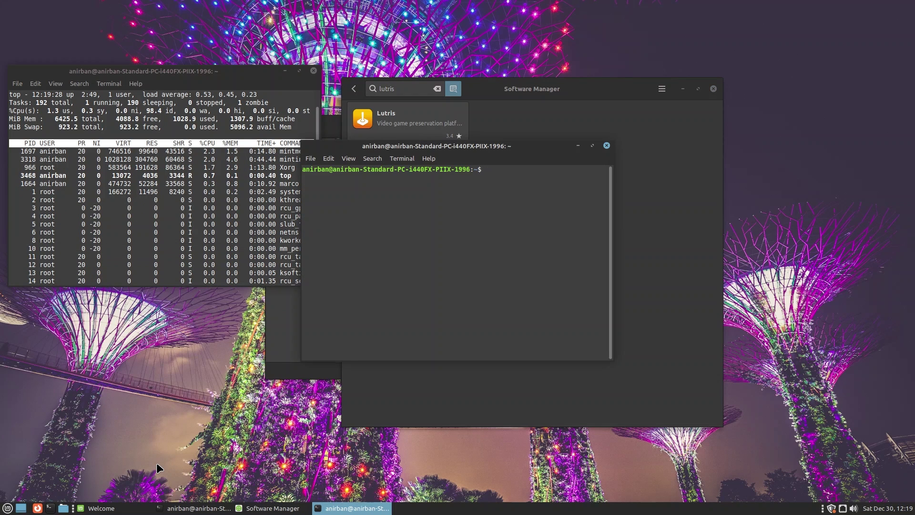
pyautogui.write('uname -a')
pyautogui.press('Return')
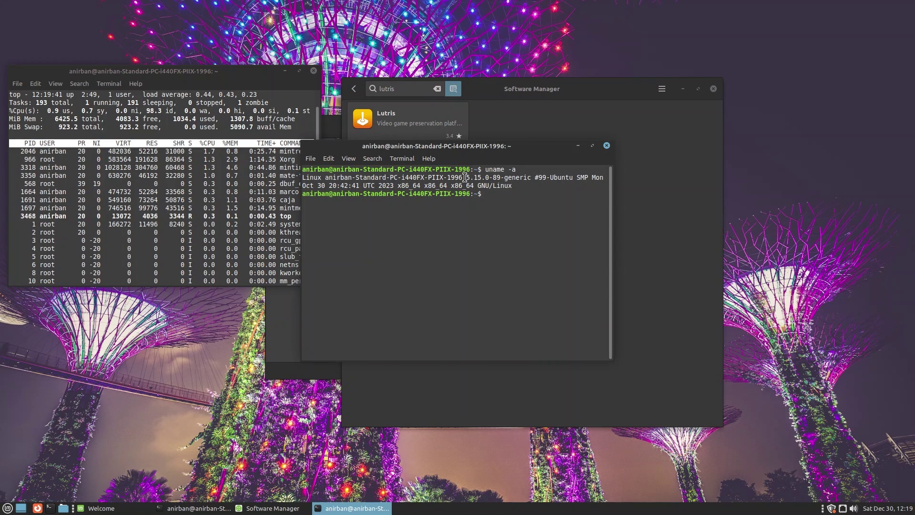
pyautogui.moveTo(466, 178); pyautogui.dragTo(504, 176)
pyautogui.click(505, 177)
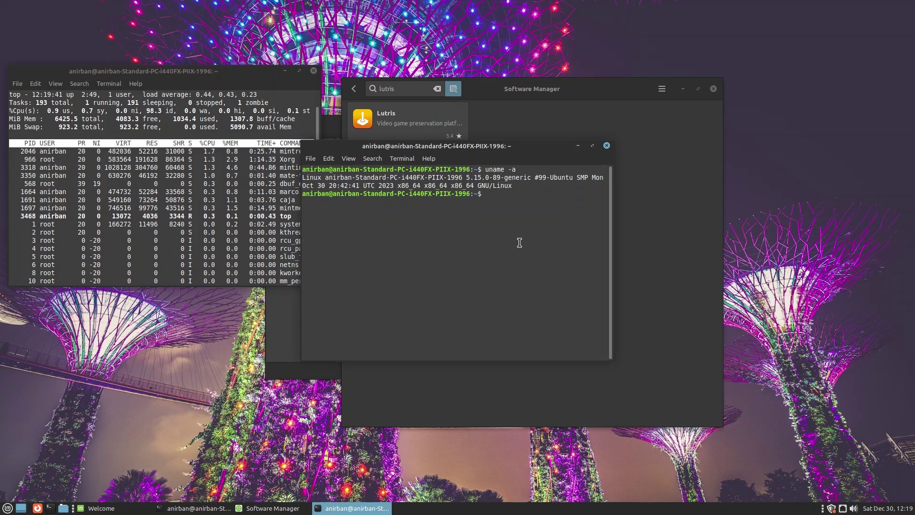
# Open Linux Kernels from Update Manager's View menu, suppressing the warning permanently.
pyautogui.click(831, 508)
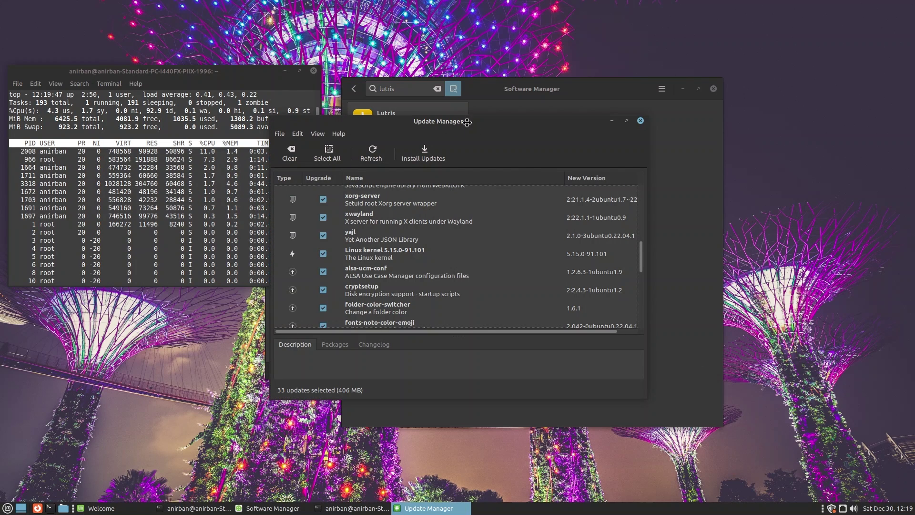
pyautogui.moveTo(471, 125); pyautogui.dragTo(695, 193)
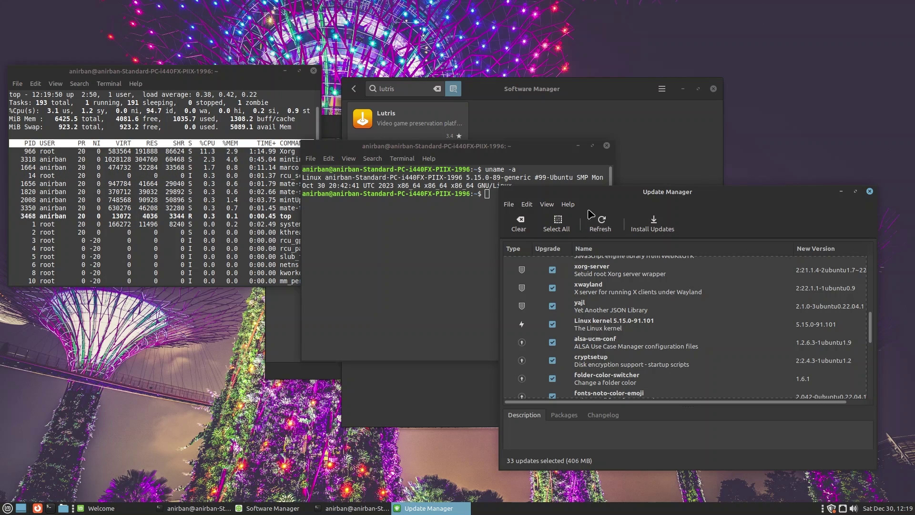
pyautogui.click(548, 205)
pyautogui.click(551, 205)
pyautogui.click(553, 205)
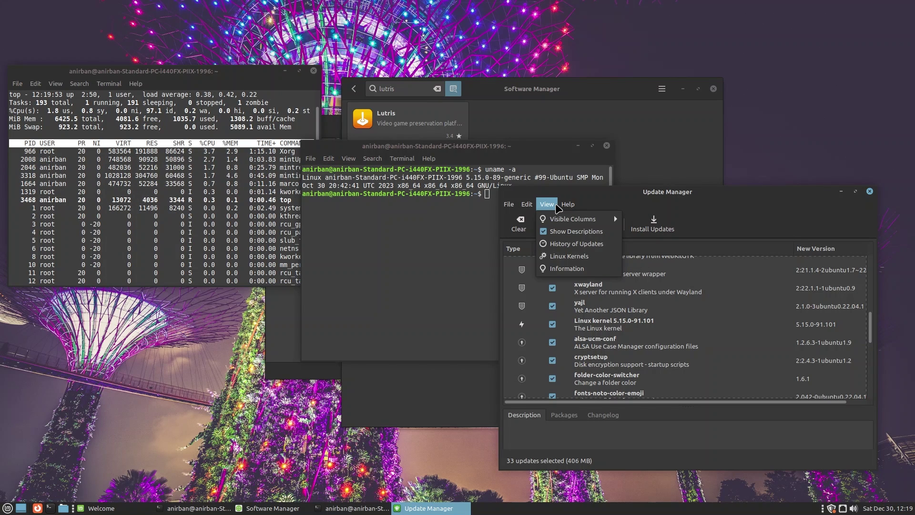
pyautogui.click(555, 258)
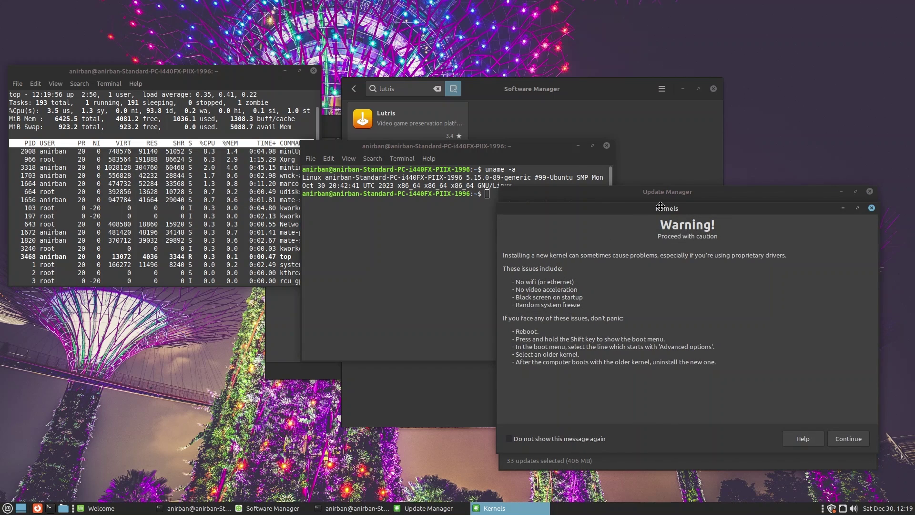
pyautogui.click(468, 361)
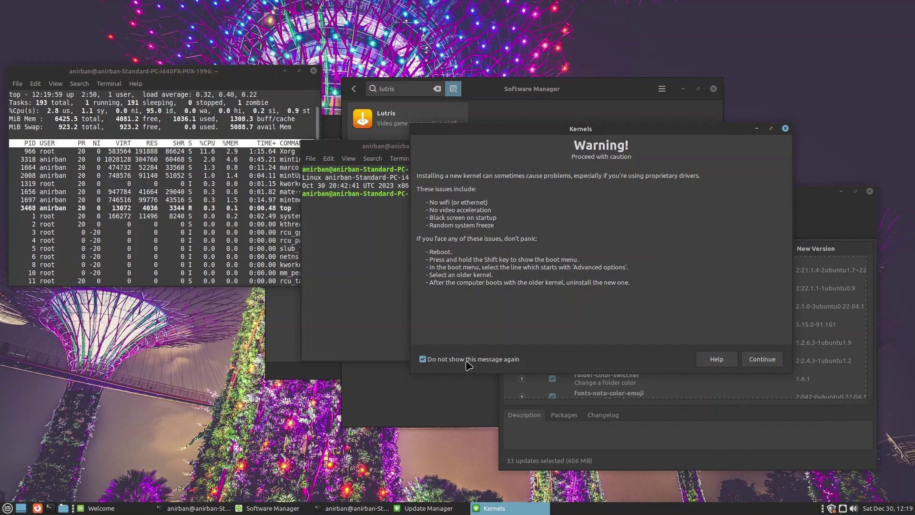
pyautogui.click(765, 359)
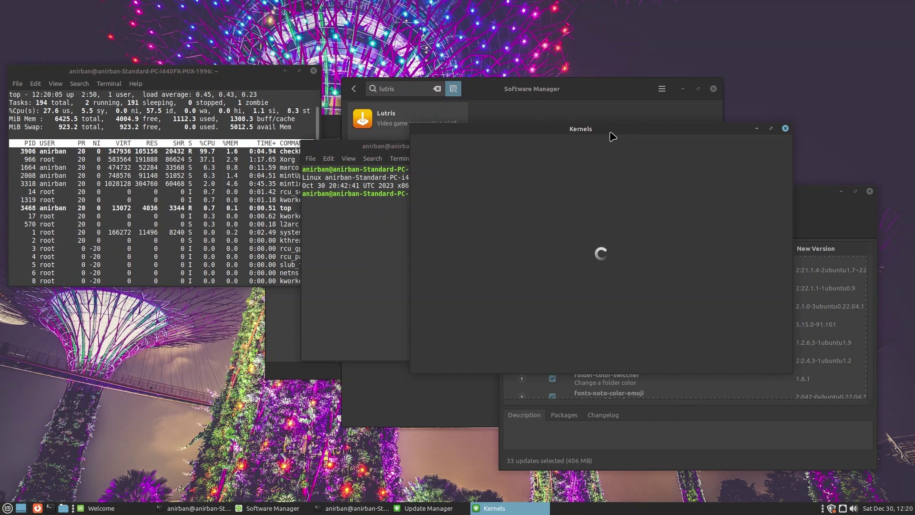
# Review the 6.5, 6.2, 5.19 and 5.15 kernel series in the Kernels window, then close it.
pyautogui.moveTo(603, 133); pyautogui.dragTo(689, 172)
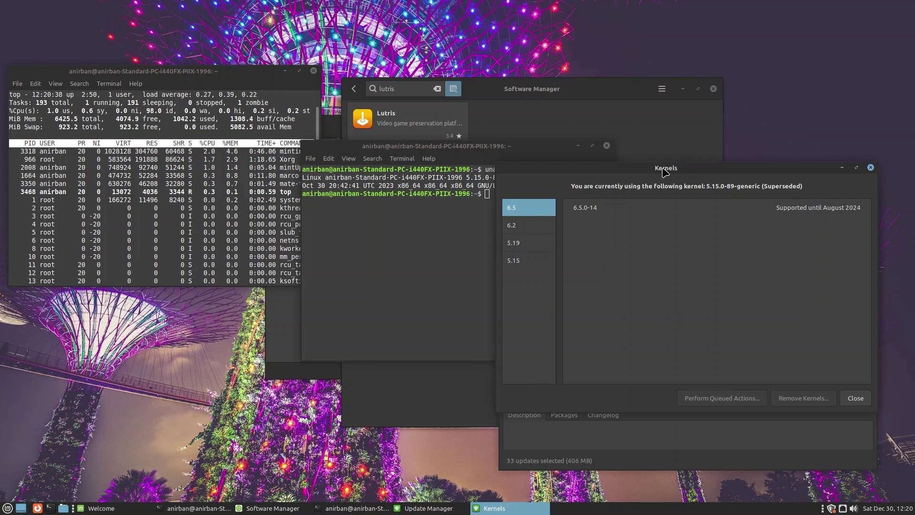
pyautogui.moveTo(665, 172); pyautogui.dragTo(591, 149)
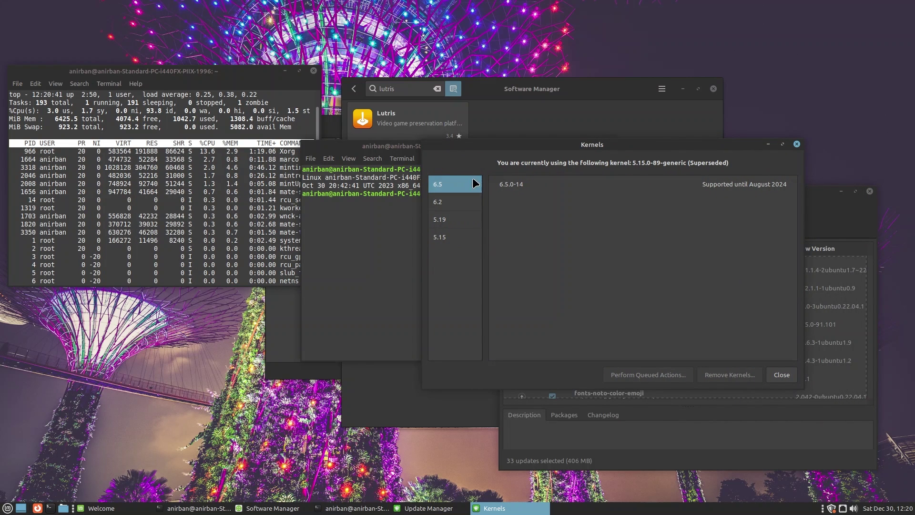
pyautogui.click(797, 142)
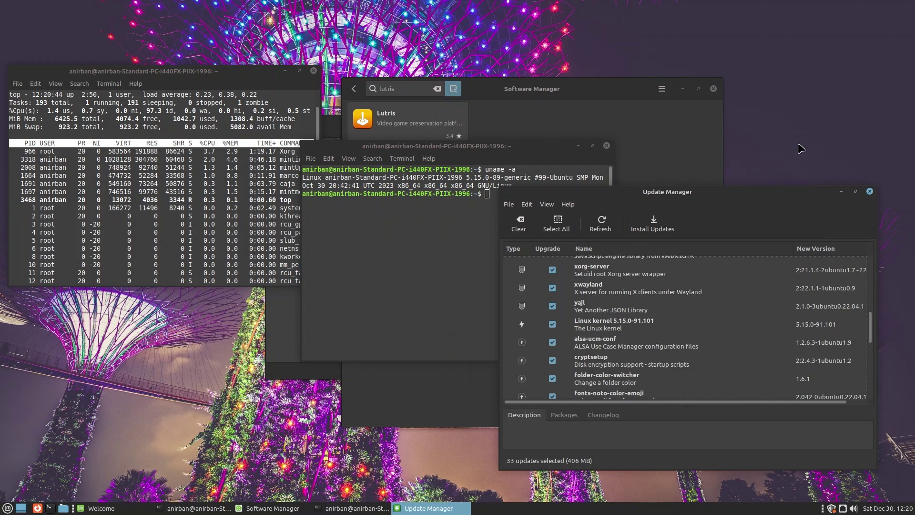
# Close Update Manager and move the terminal showing kernel 5.15.0-89-generic to the lower right.
pyautogui.click(869, 190)
pyautogui.moveTo(440, 148); pyautogui.dragTo(618, 238)
pyautogui.click(618, 238)
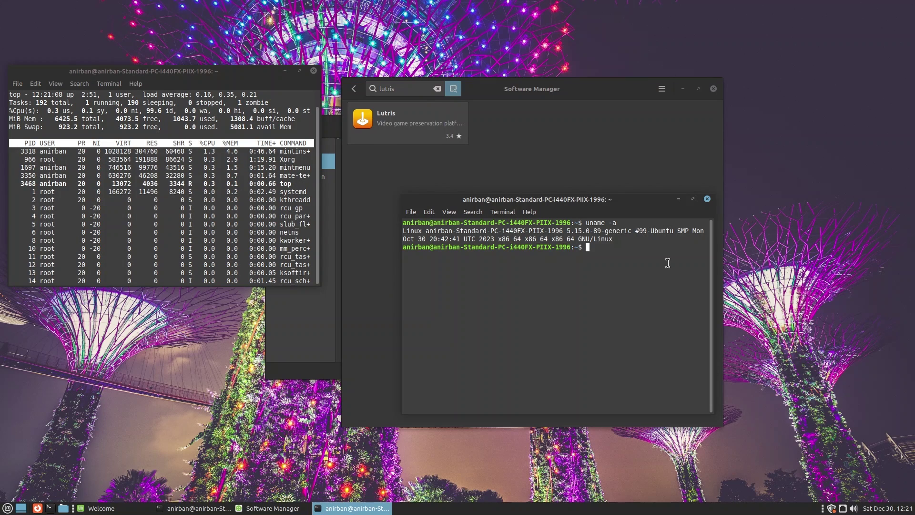
# Minimise the uname terminal and open the Lutris details page to read its user reviews.
pyautogui.click(678, 199)
pyautogui.click(408, 114)
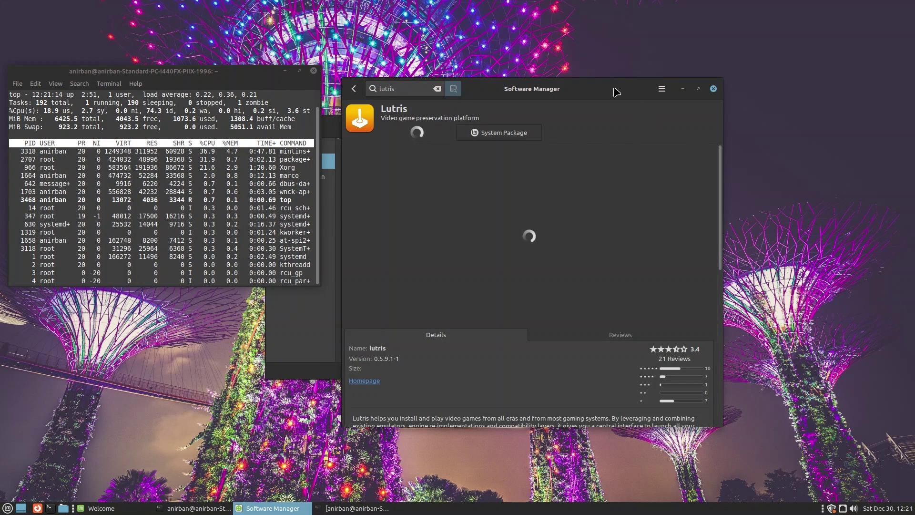
pyautogui.moveTo(622, 90); pyautogui.dragTo(636, 51)
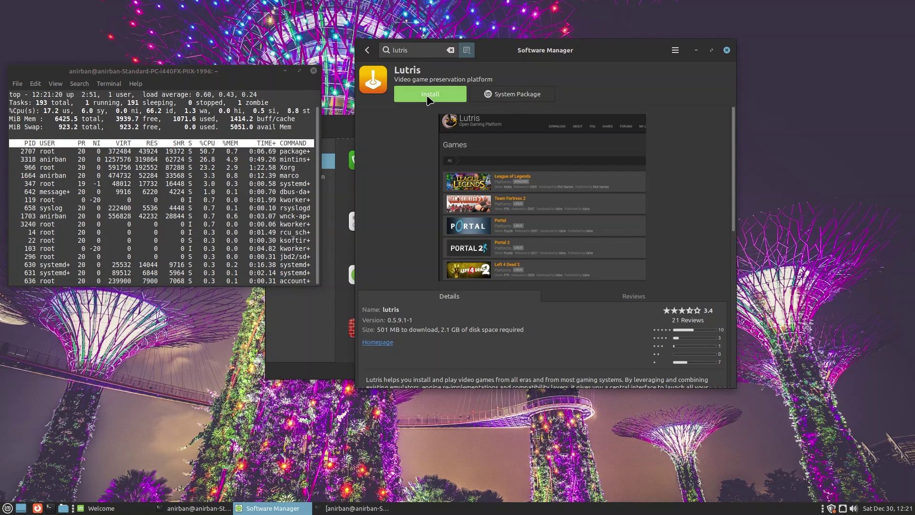
pyautogui.scroll(-3, 735, 171)
pyautogui.click(570, 179)
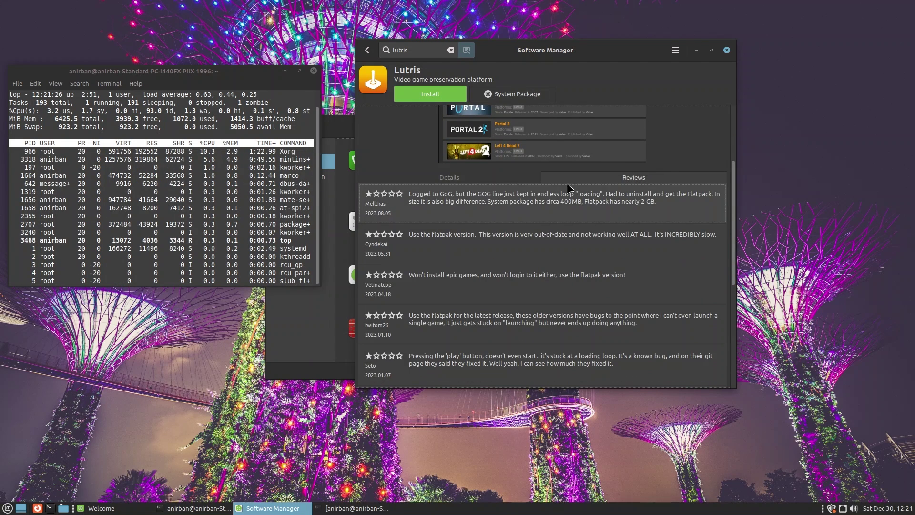
pyautogui.click(446, 178)
# View the enlarged Lutris screenshot, then return to the Software Manager home page featuring VLC.
pyautogui.moveTo(733, 220); pyautogui.dragTo(719, 125)
pyautogui.click(526, 215)
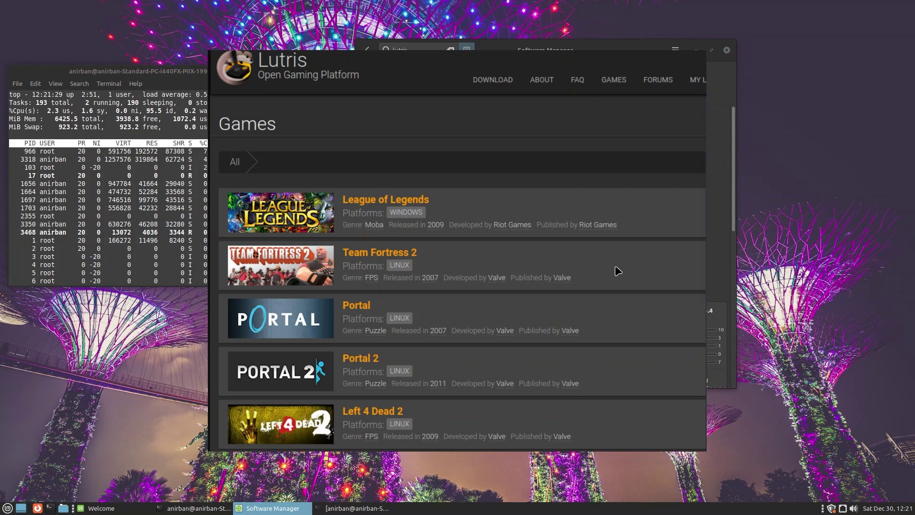
pyautogui.click(579, 217)
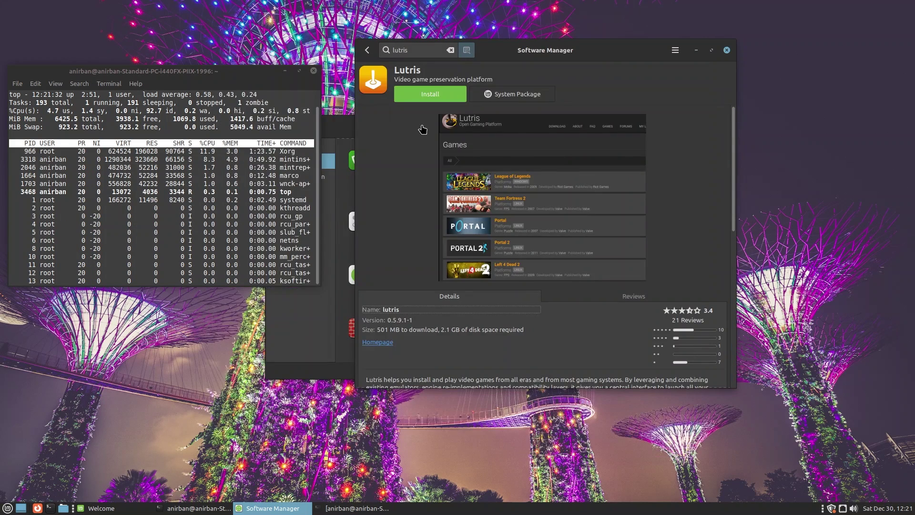
pyautogui.click(367, 50)
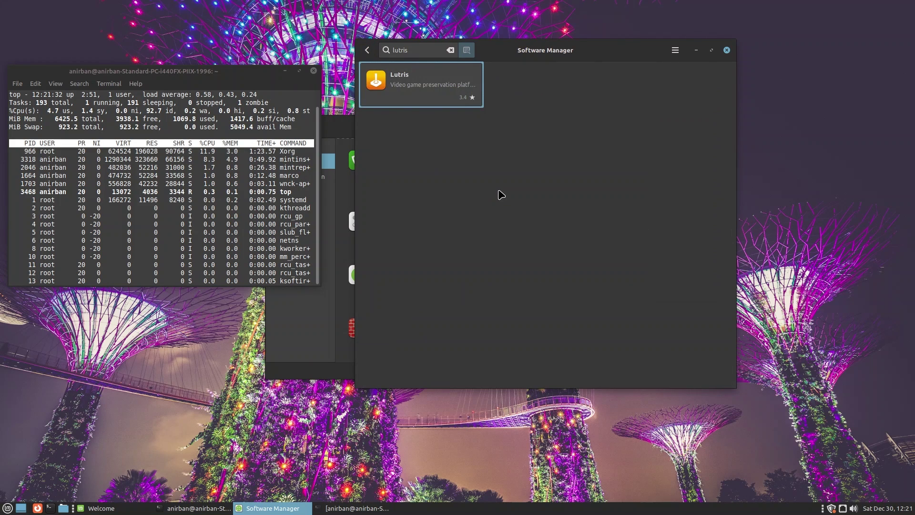
pyautogui.click(367, 50)
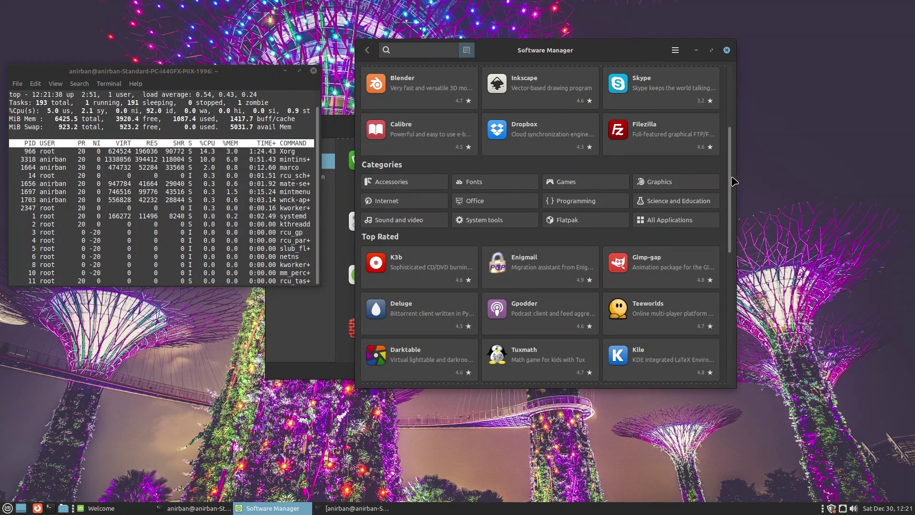
pyautogui.moveTo(734, 181); pyautogui.dragTo(736, 117)
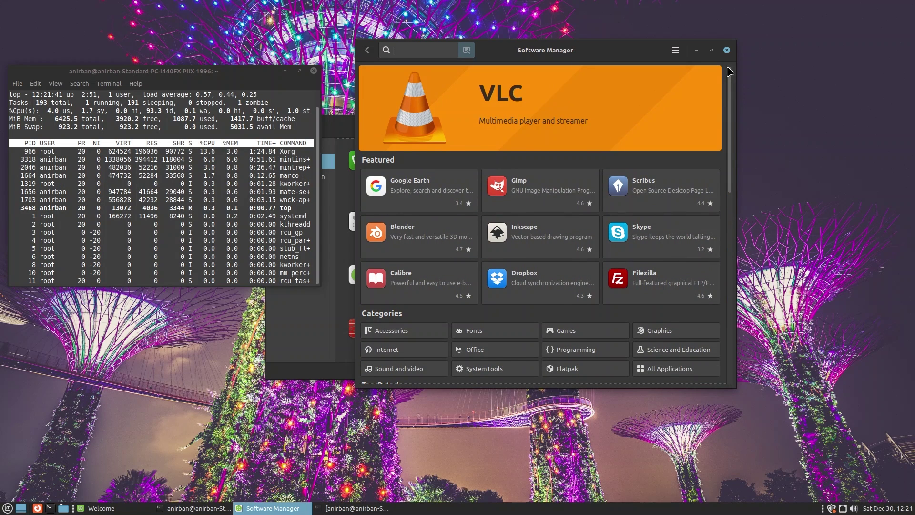
# Close Software Manager, browse Welcome's Documentation, Help and Contribute pages, then close Welcome.
pyautogui.click(728, 50)
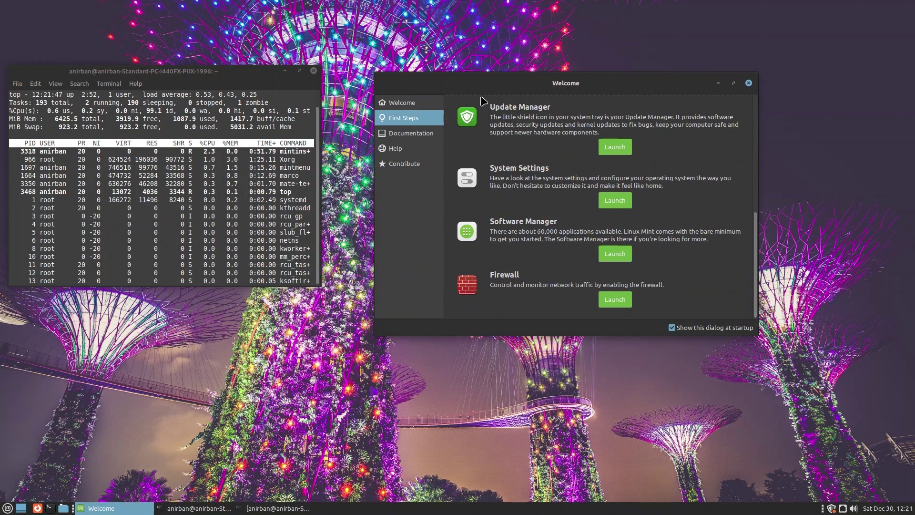
pyautogui.click(409, 134)
pyautogui.click(403, 151)
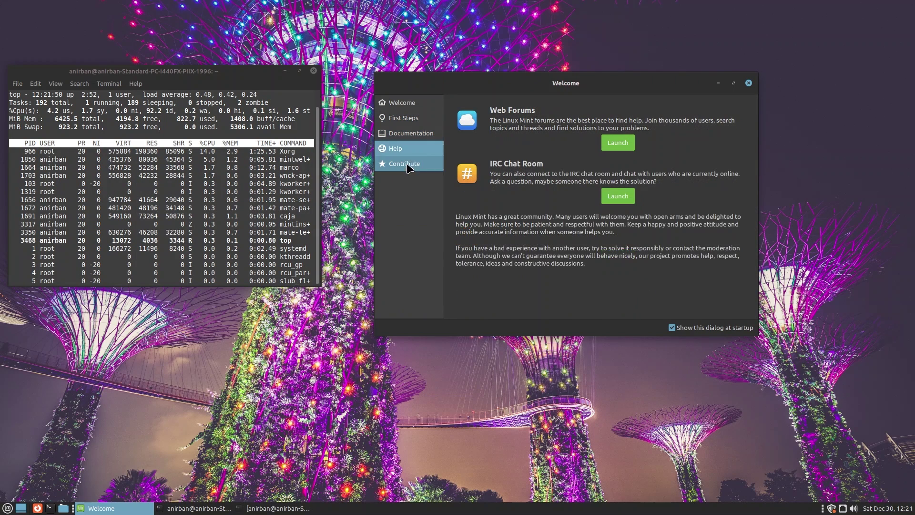
pyautogui.click(404, 163)
pyautogui.click(749, 83)
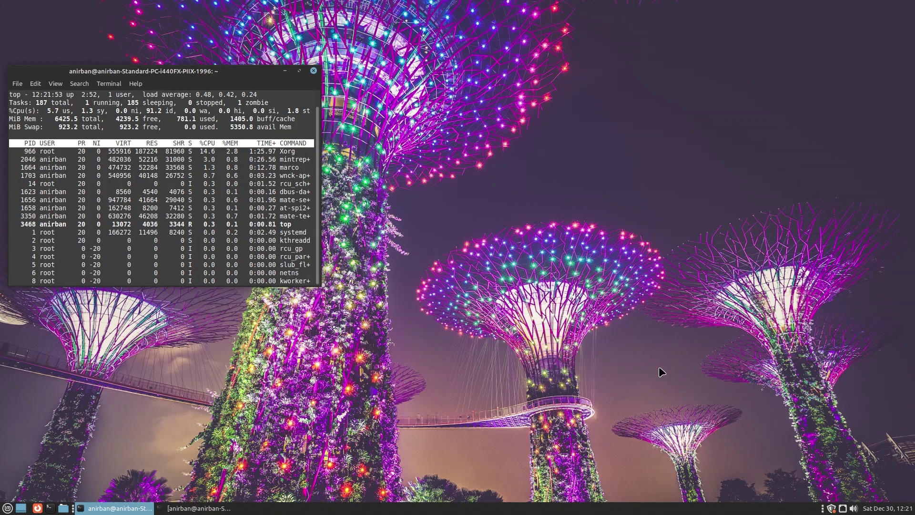
# Restore the uname terminal from the taskbar beside the top terminal.
pyautogui.click(195, 508)
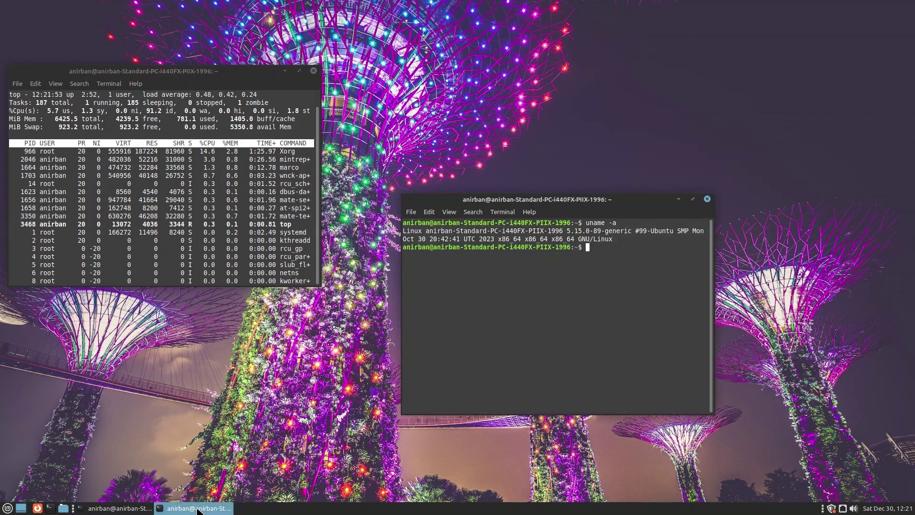
pyautogui.moveTo(132, 509)
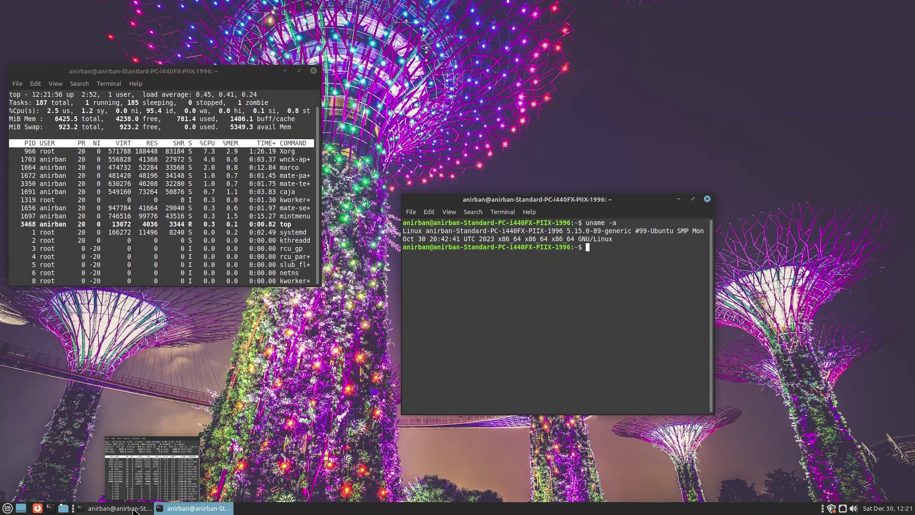
pyautogui.click(133, 510)
pyautogui.click(219, 507)
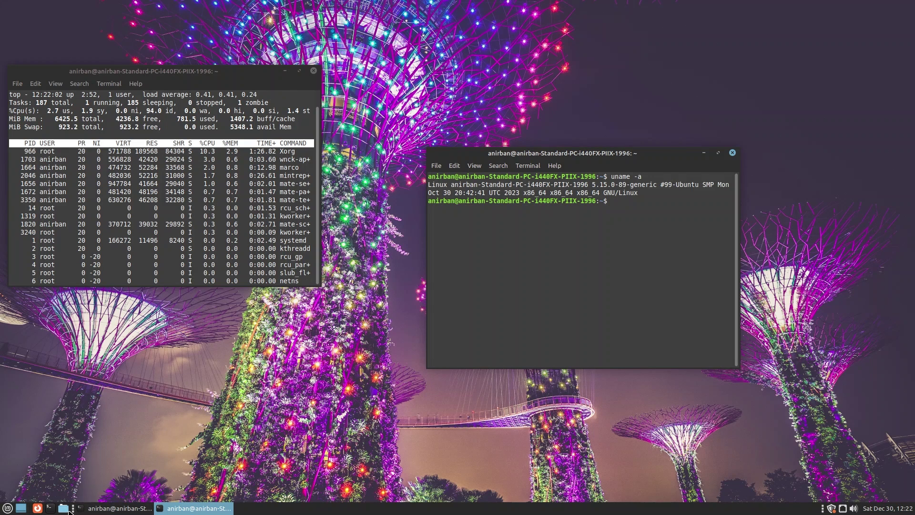
# Open the anirban home folder in Caja and view the About Caja dialog.
pyautogui.click(63, 508)
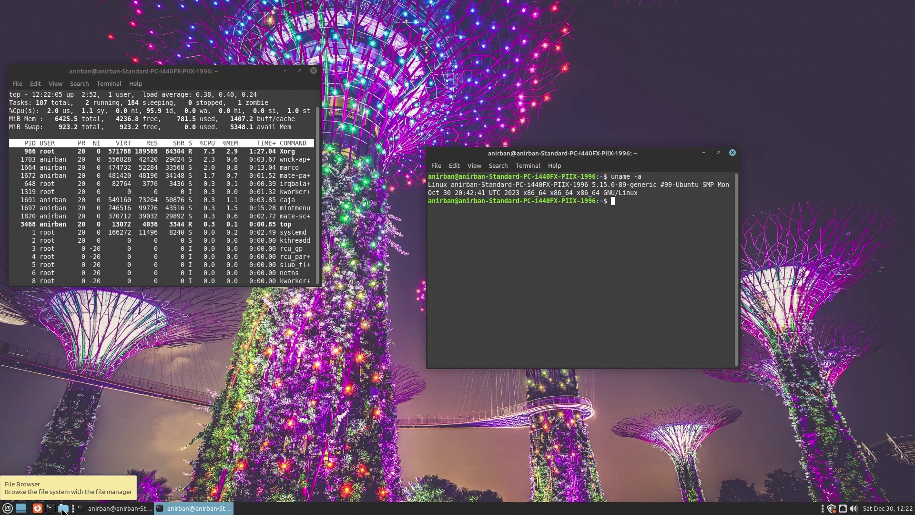
pyautogui.click(391, 132)
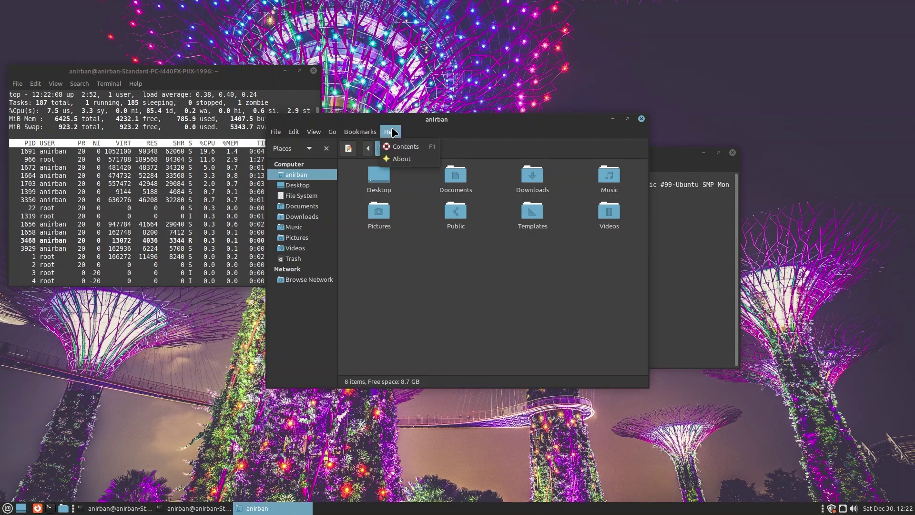
pyautogui.click(401, 160)
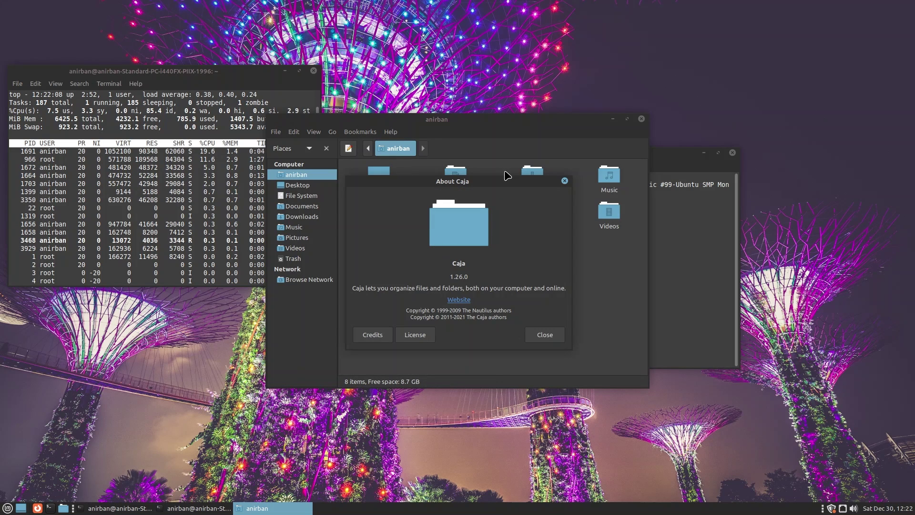
pyautogui.moveTo(475, 184); pyautogui.dragTo(582, 140)
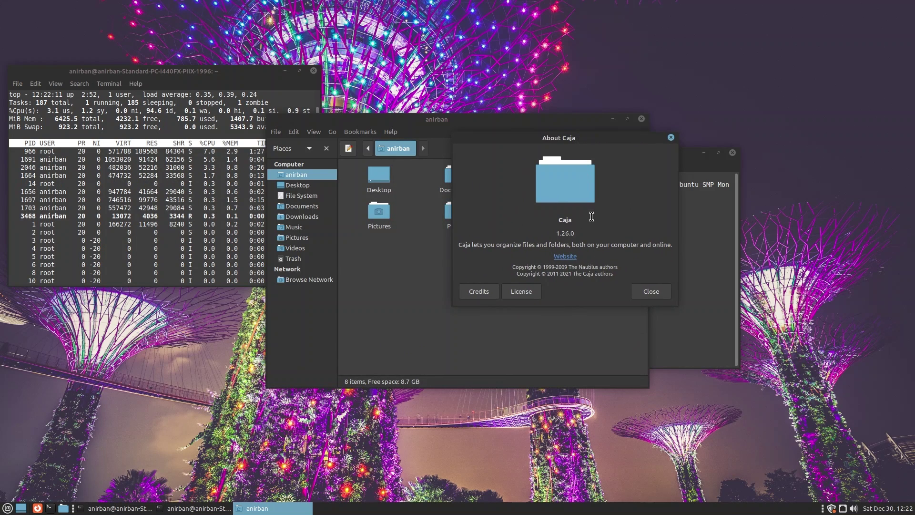
pyautogui.click(670, 137)
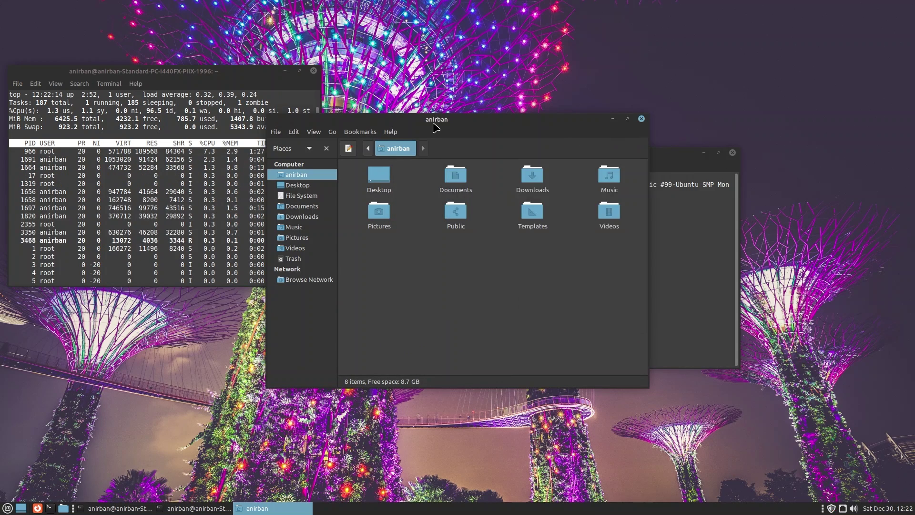
# Move Caja to the lower right, the uname terminal up-right and the top terminal down-right.
pyautogui.moveTo(418, 120); pyautogui.dragTo(592, 204)
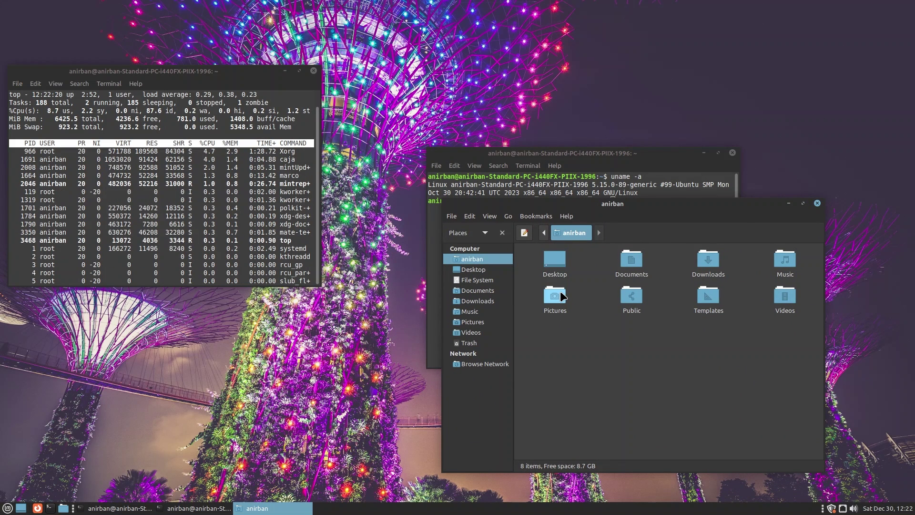
pyautogui.moveTo(619, 205)
pyautogui.mouseDown()
pyautogui.moveTo(617, 216)
pyautogui.moveTo(632, 210)
pyautogui.mouseUp()
pyautogui.moveTo(554, 153); pyautogui.dragTo(651, 97)
pyautogui.moveTo(114, 74); pyautogui.dragTo(243, 104)
pyautogui.click(8, 508)
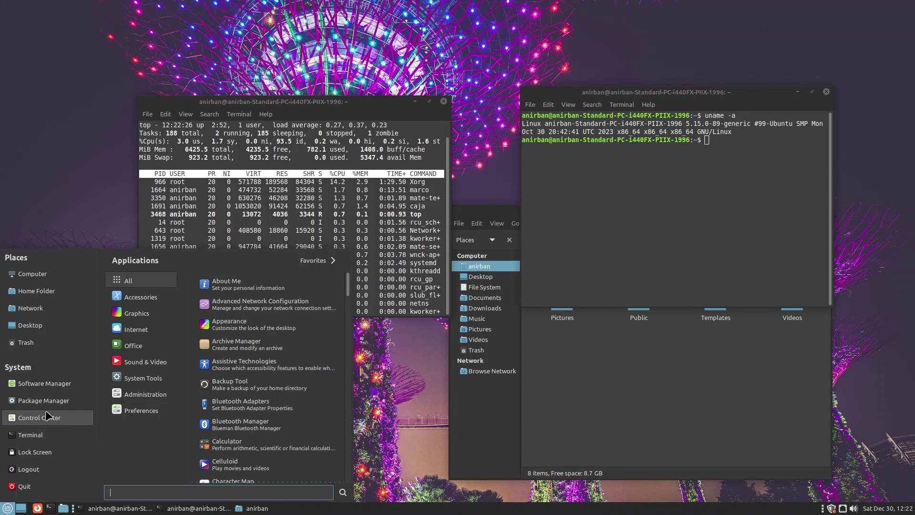
pyautogui.write('hypnoti')
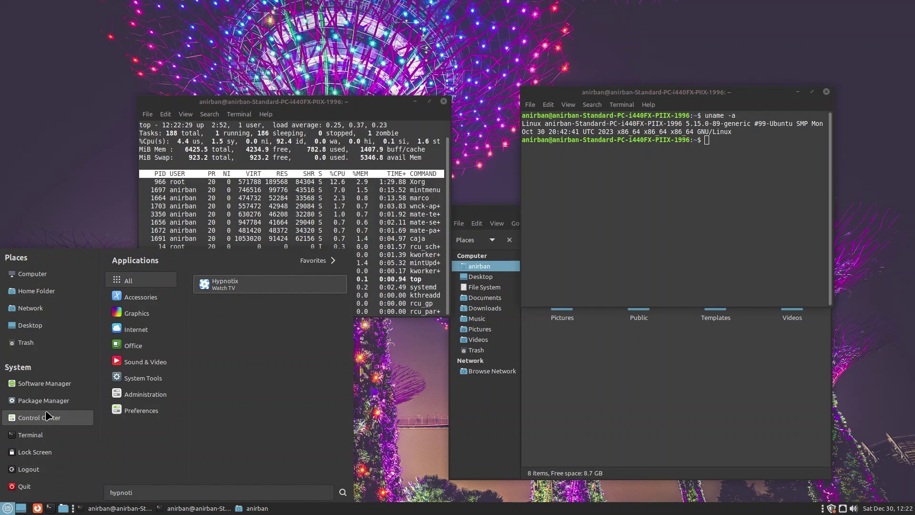
pyautogui.press('Return')
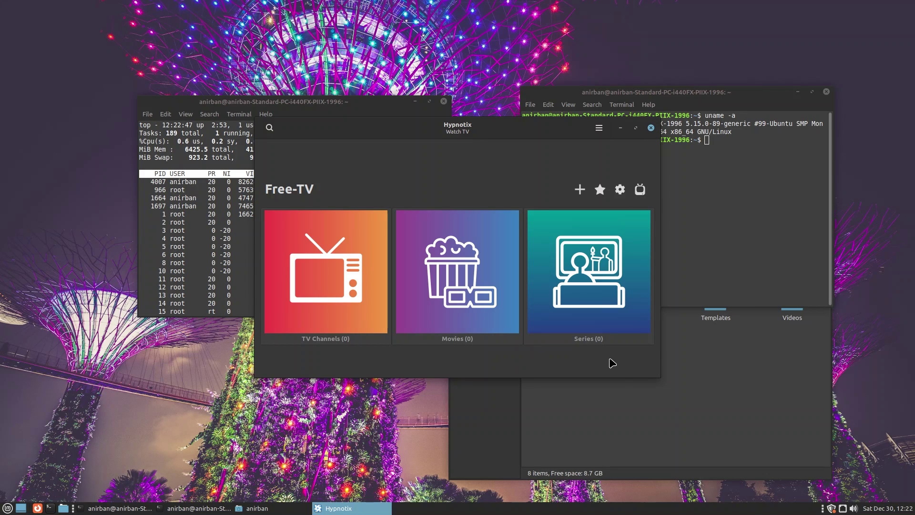
pyautogui.click(650, 127)
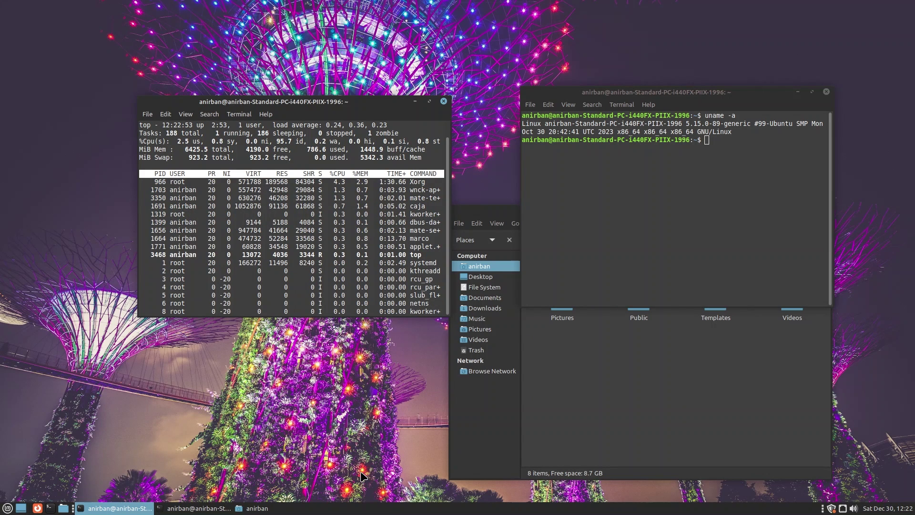
# Browse the Administration, Accessories, Office, Sound & Video and System Tools categories in the application menu.
pyautogui.click(7, 507)
pyautogui.moveTo(136, 394)
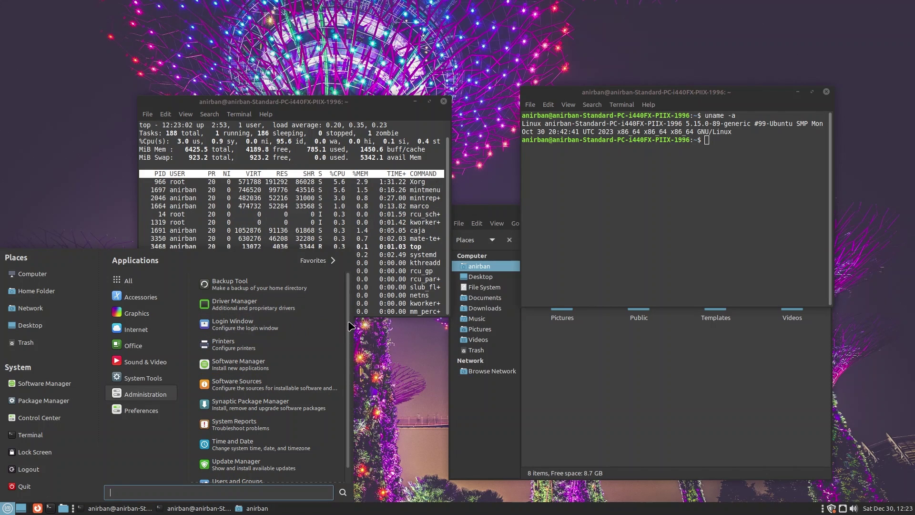
pyautogui.scroll(-1, 346, 358)
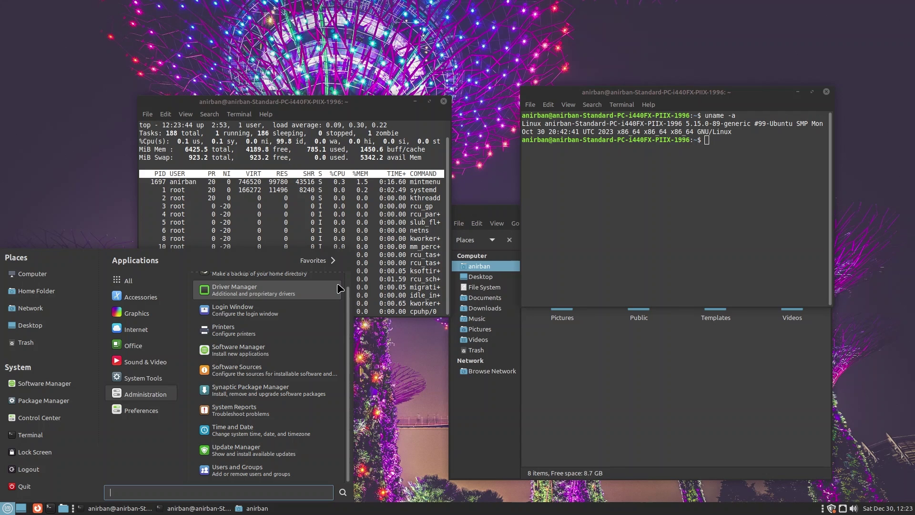
pyautogui.moveTo(165, 295)
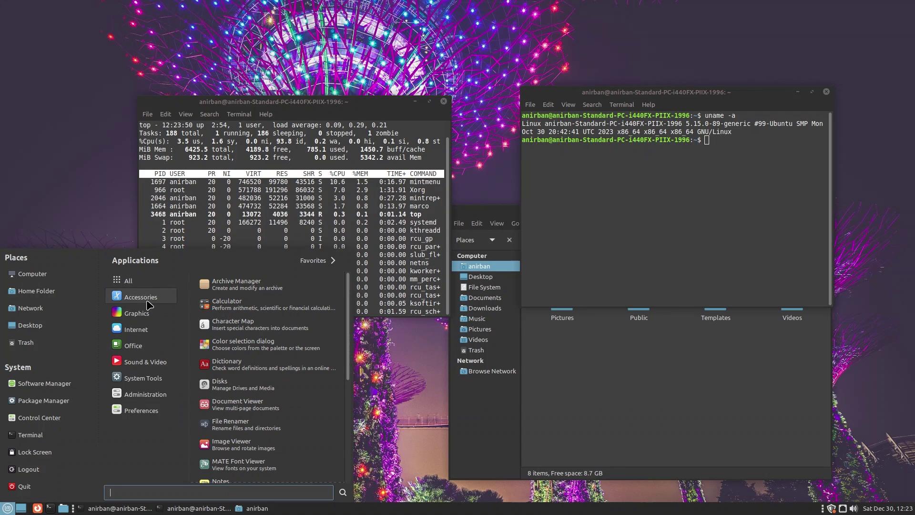
pyautogui.moveTo(348, 333); pyautogui.dragTo(354, 435)
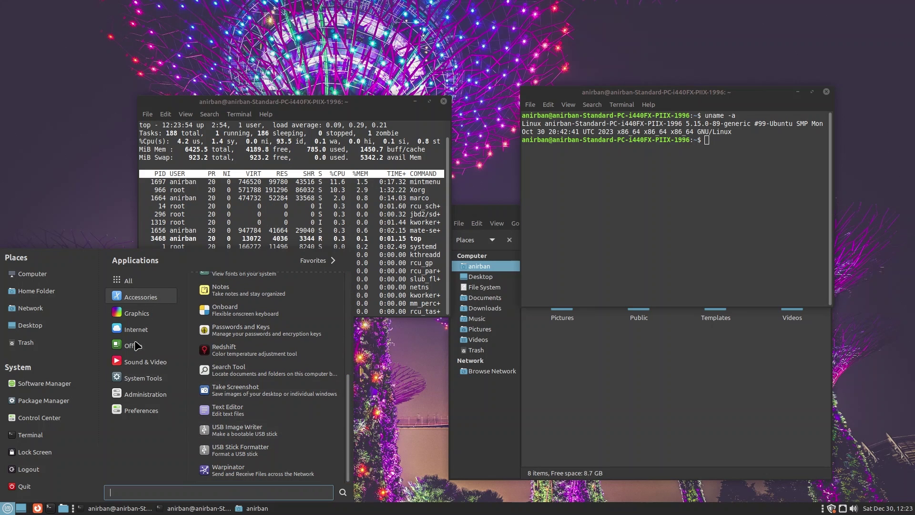
pyautogui.moveTo(120, 314)
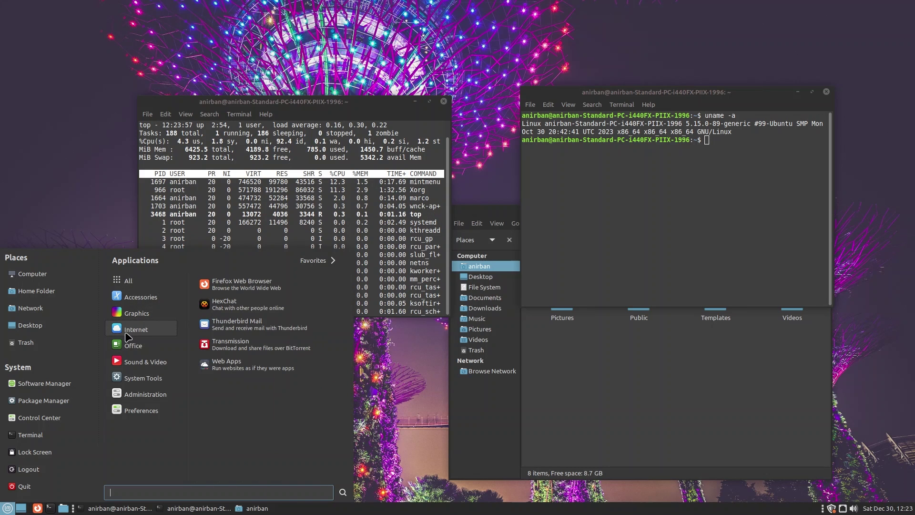
pyautogui.moveTo(129, 349)
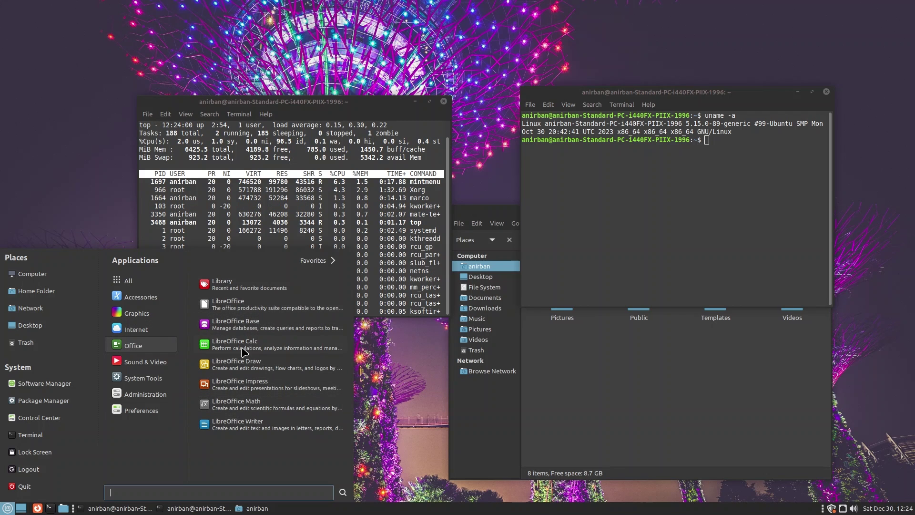
pyautogui.moveTo(143, 361)
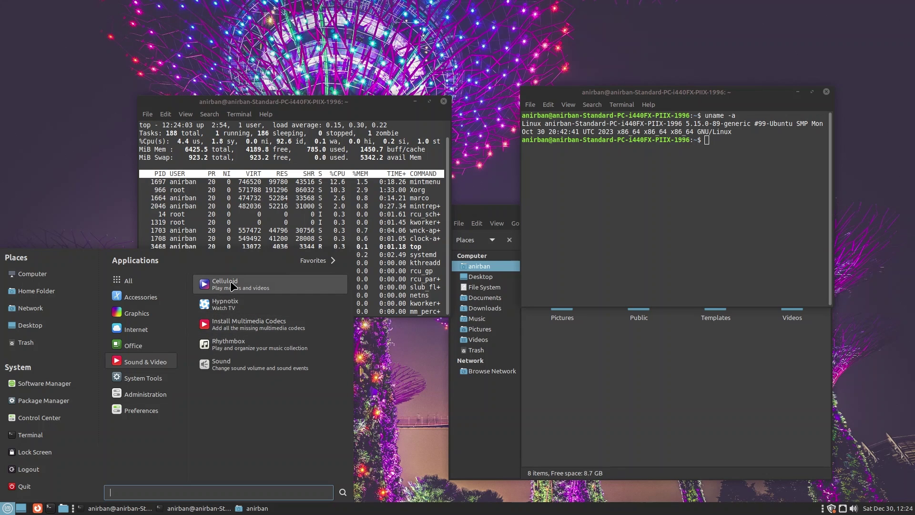
pyautogui.moveTo(143, 378)
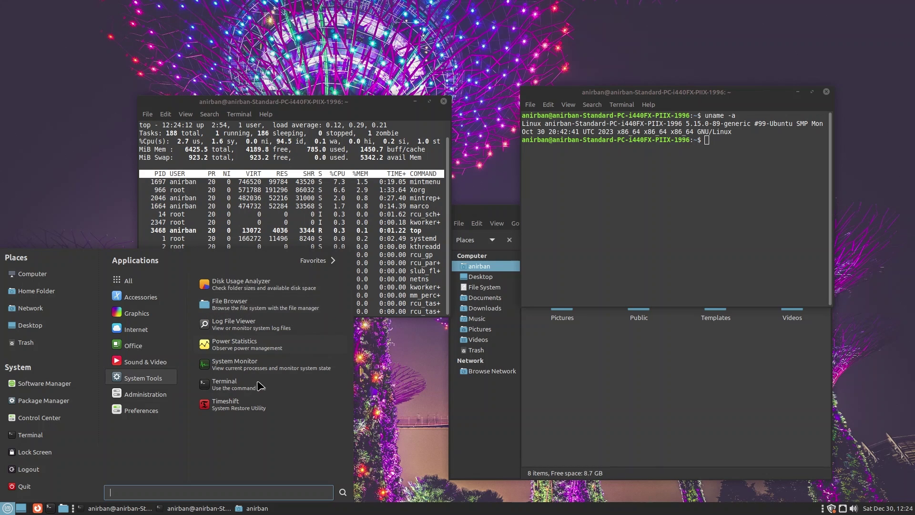
# Launch Disk Usage Analyzer, move it to the lower right, and highlight top's used-memory figure.
pyautogui.click(234, 286)
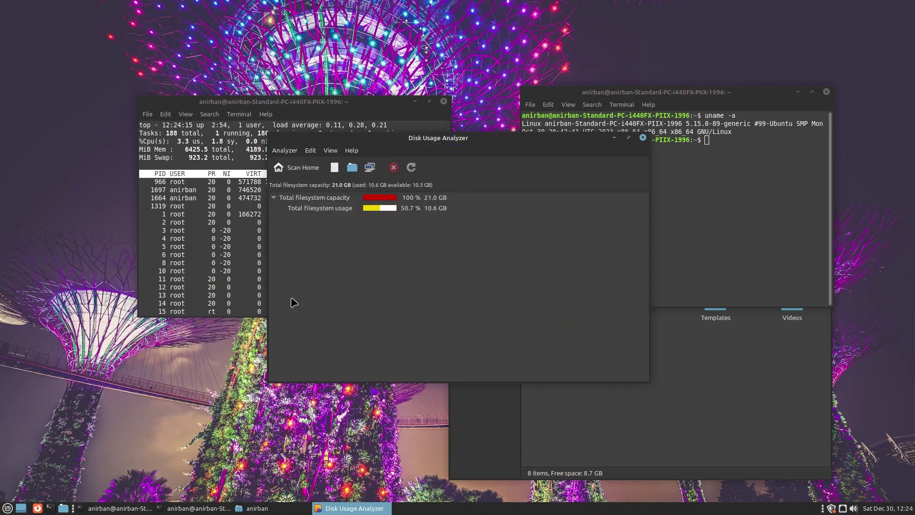
pyautogui.moveTo(445, 139); pyautogui.dragTo(659, 211)
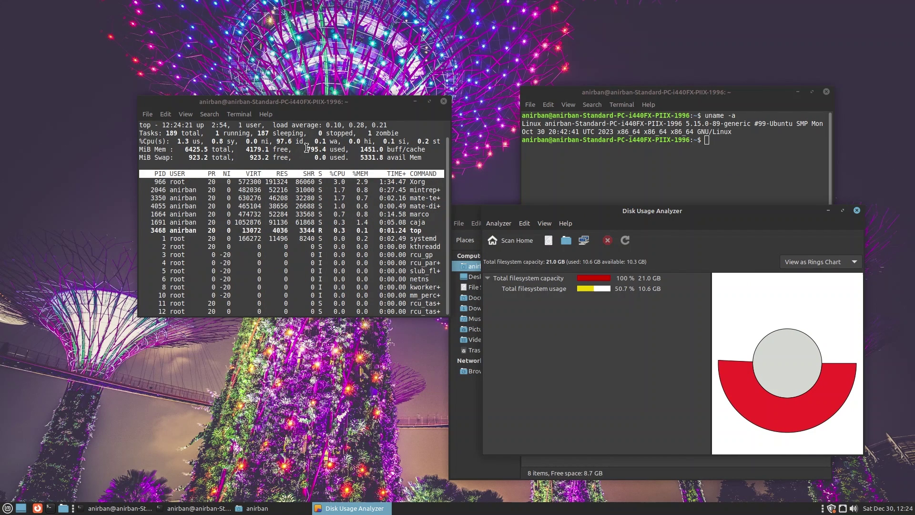
pyautogui.moveTo(306, 148); pyautogui.dragTo(328, 149)
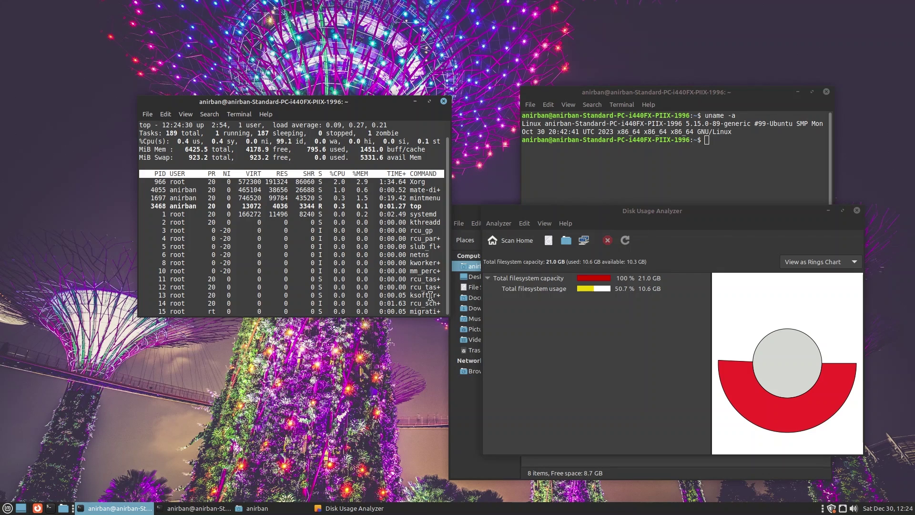
# Move the top terminal down-left and bring the Disk Usage Analyzer rings chart to the front.
pyautogui.click(7, 508)
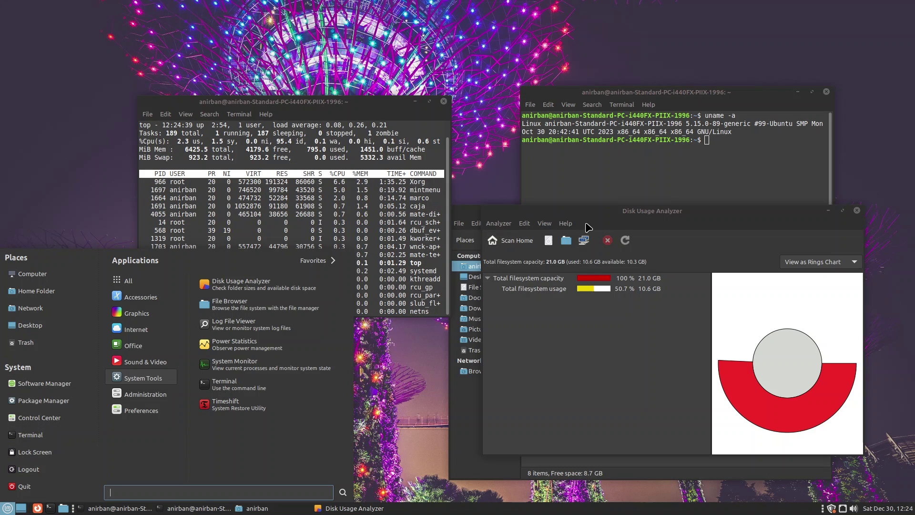
pyautogui.moveTo(285, 101); pyautogui.dragTo(278, 148)
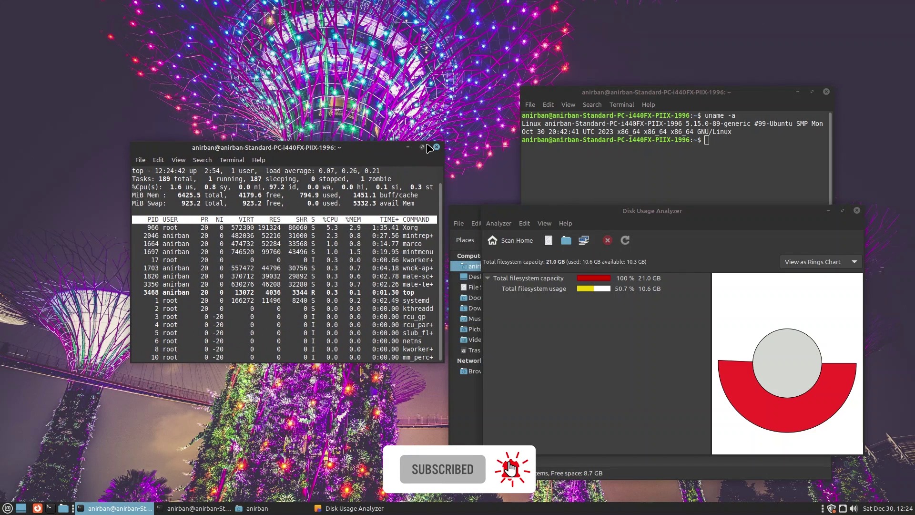
pyautogui.click(680, 289)
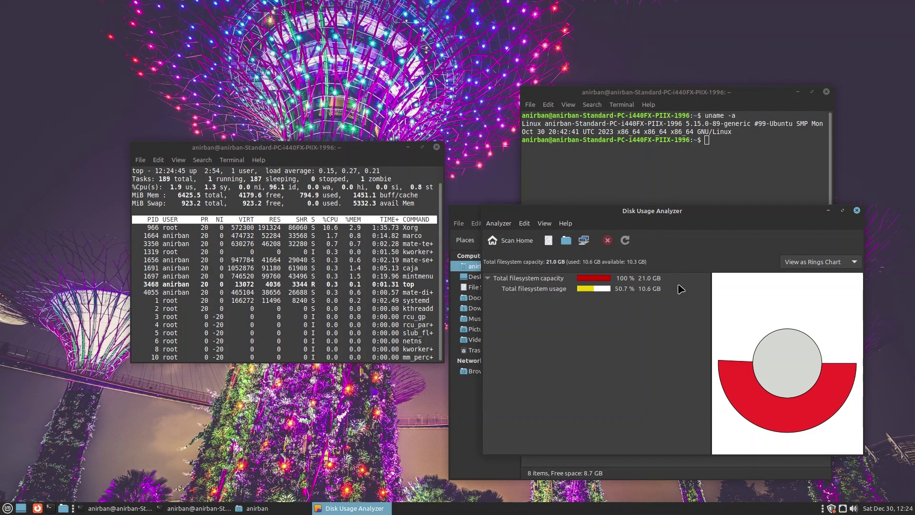